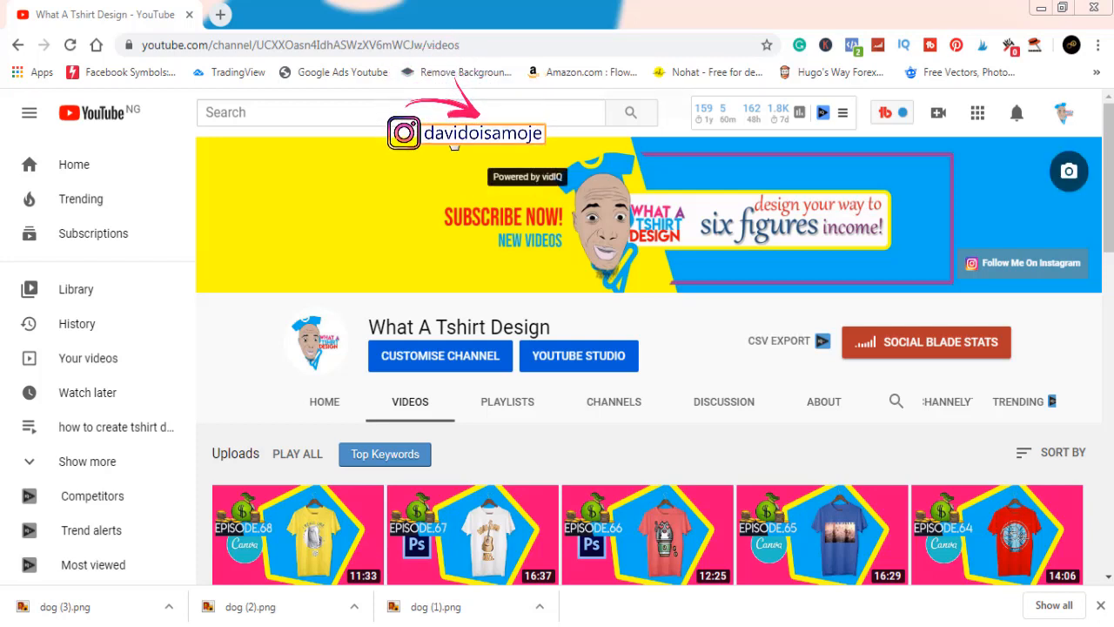
Step: Open a new browser tab next to the What A Tshirt Design channel page
{"action": "left_click", "coordinate": [220, 13]}
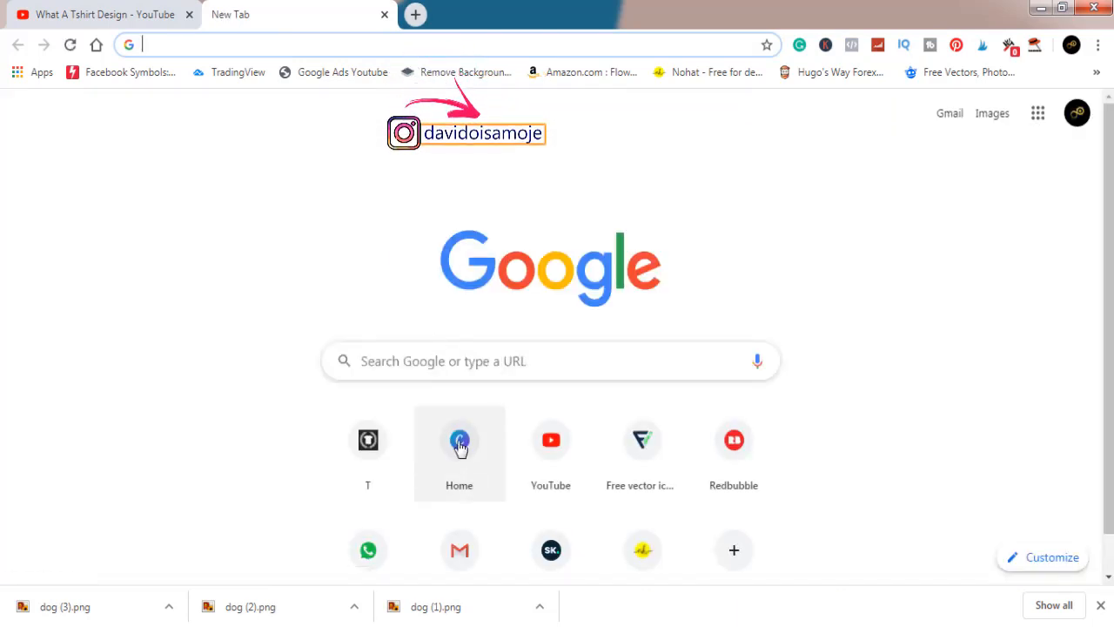
Step: Go to the Canva home page and bring up the new-design type list
{"action": "left_click", "coordinate": [460, 444]}
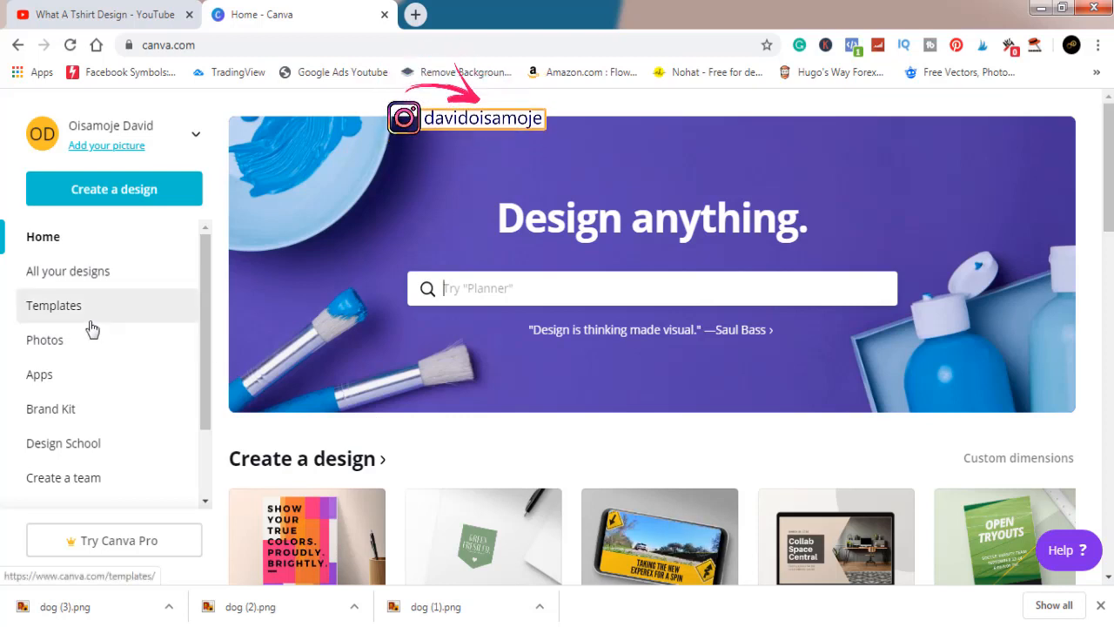
{"action": "left_click", "coordinate": [118, 198]}
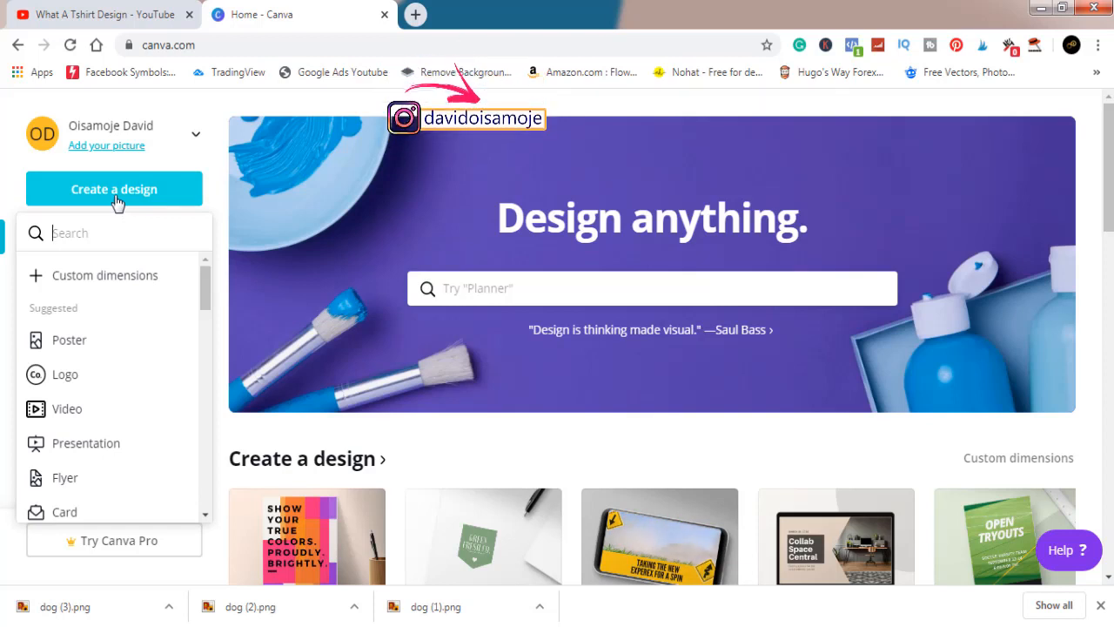
Step: Create a custom design 4500 px wide by 5400 px high, keeping pixels as the unit
{"action": "left_click", "coordinate": [97, 279]}
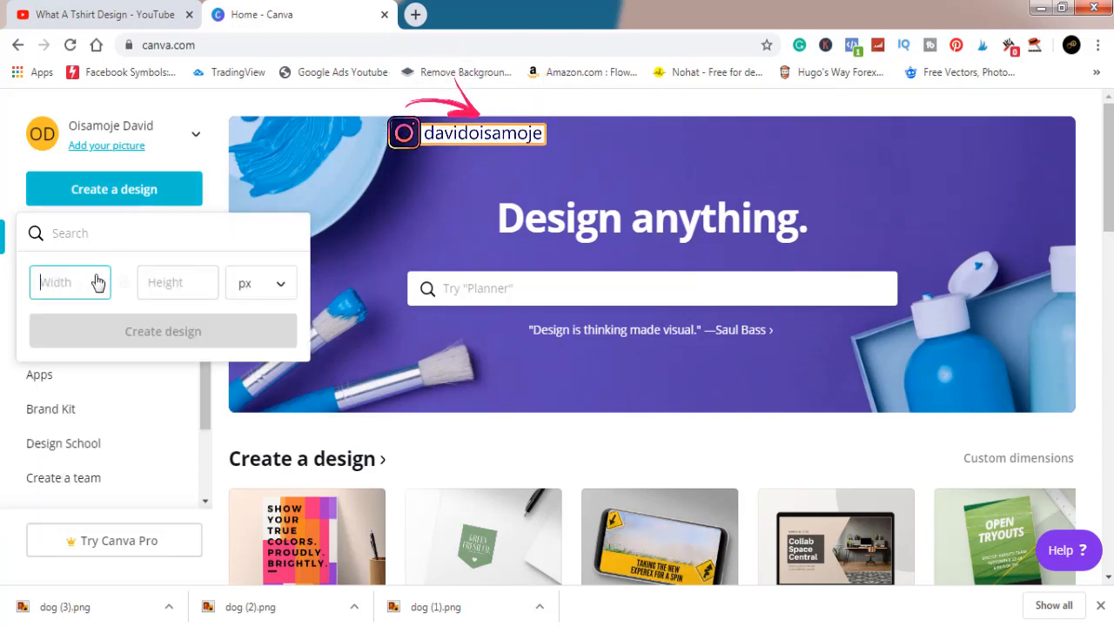
{"action": "type", "text": "4500"}
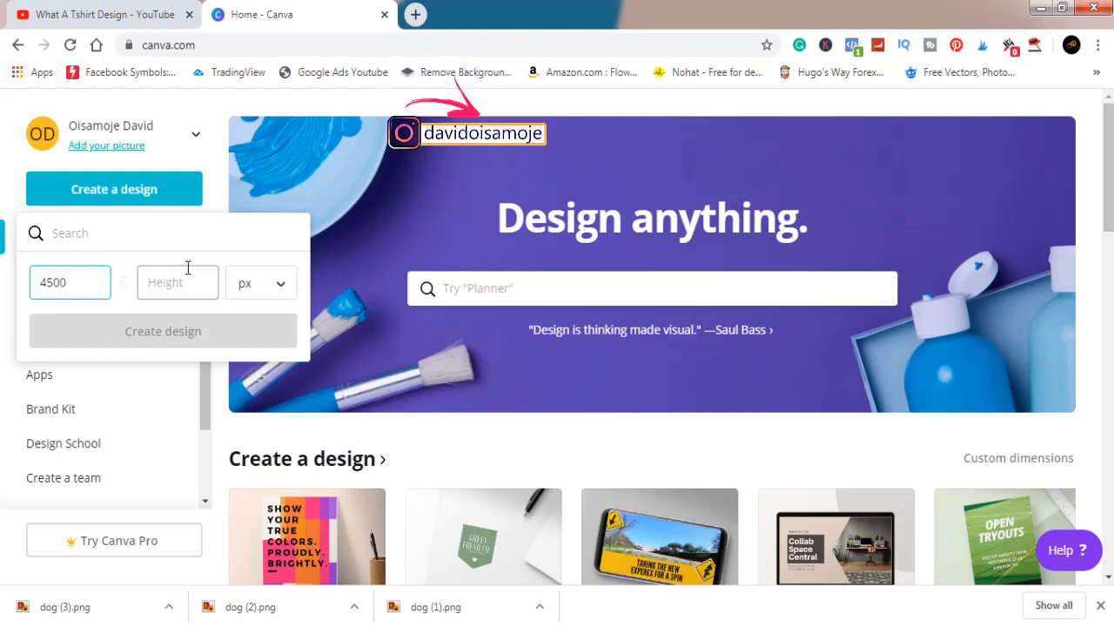
{"action": "left_click", "coordinate": [188, 278]}
{"action": "type", "text": "54"}
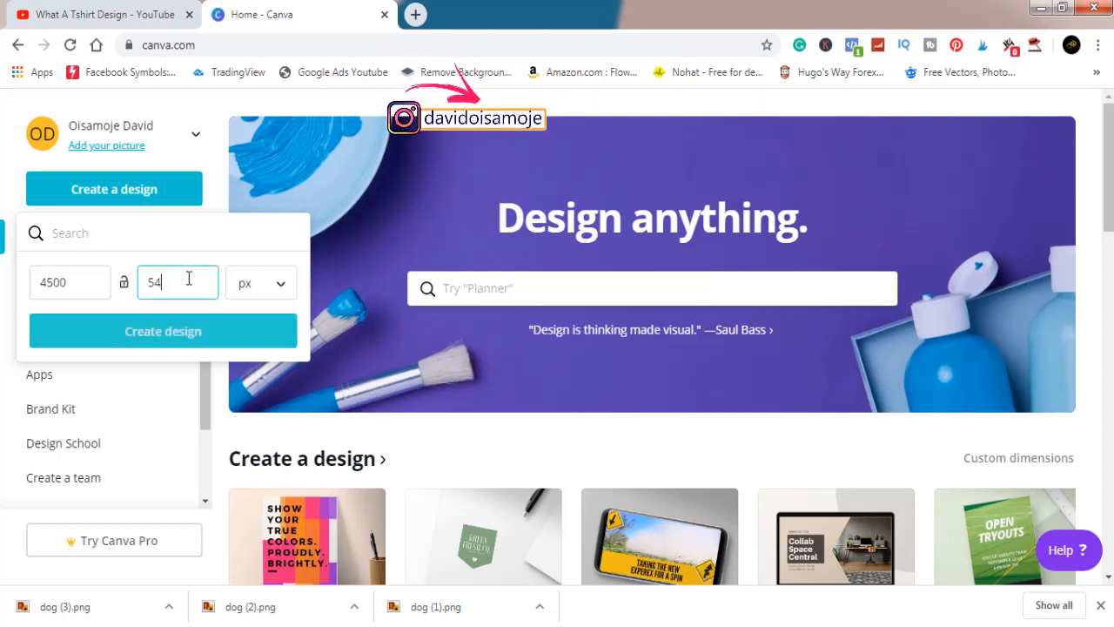
{"action": "type", "text": "00"}
{"action": "left_click", "coordinate": [267, 296]}
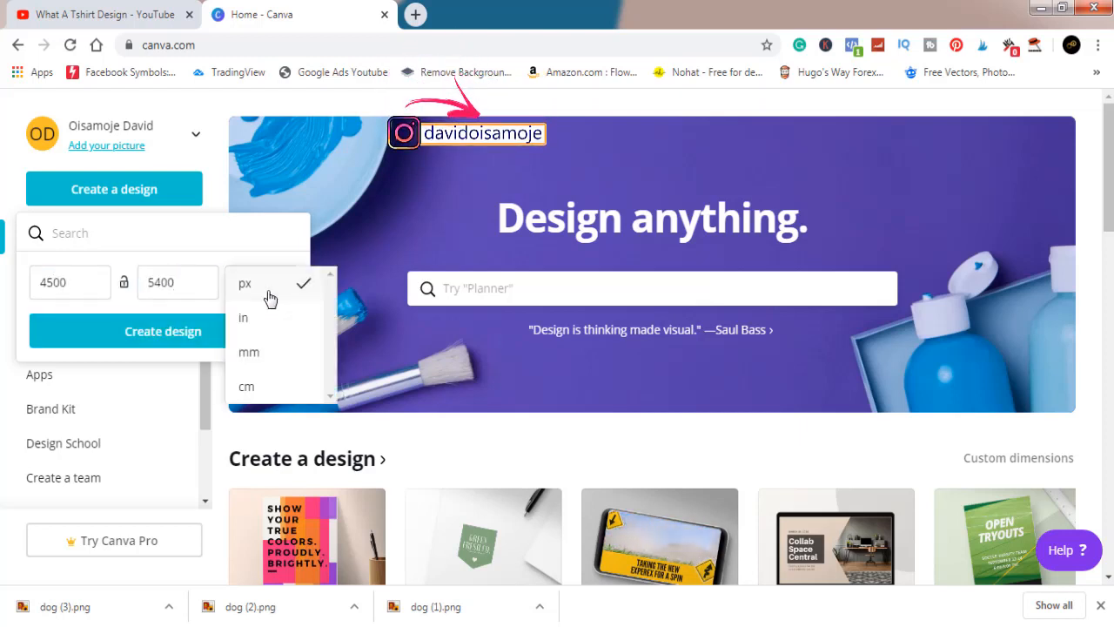
{"action": "left_click", "coordinate": [268, 299]}
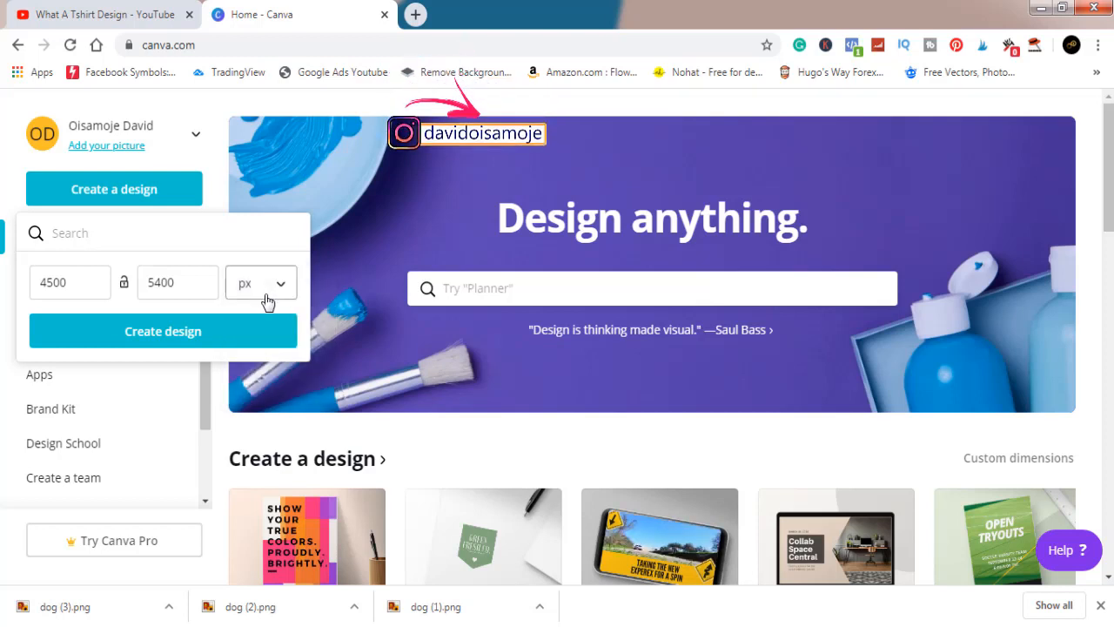
{"action": "left_click", "coordinate": [160, 333]}
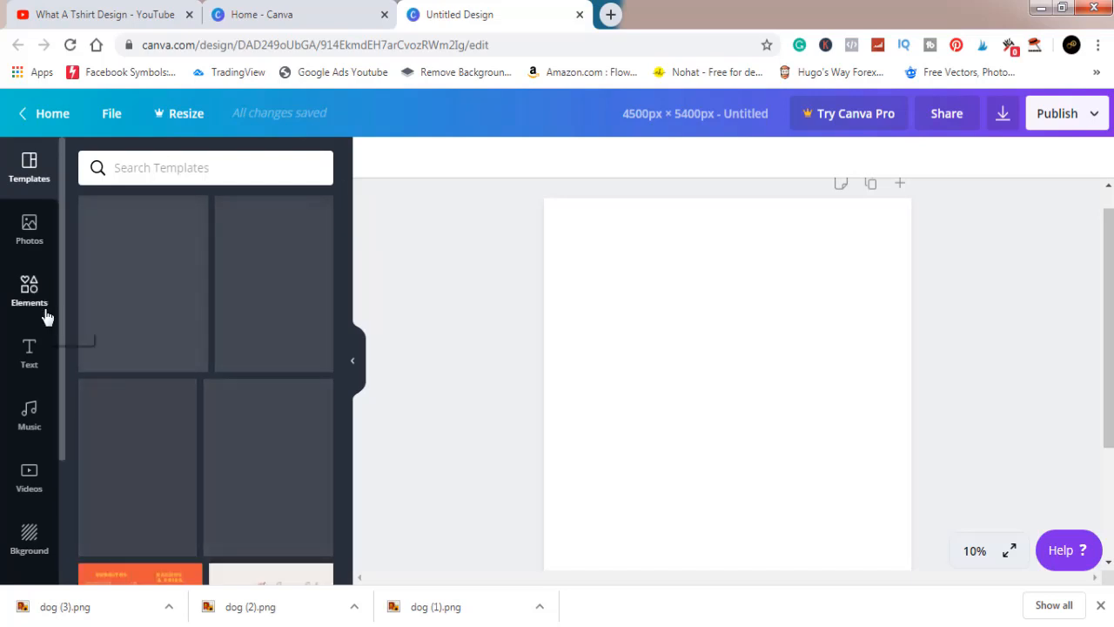
Step: Open the Uploads library from the left sidebar
{"action": "scroll", "coordinate": [44, 316], "scroll_direction": "down", "scroll_amount": 2}
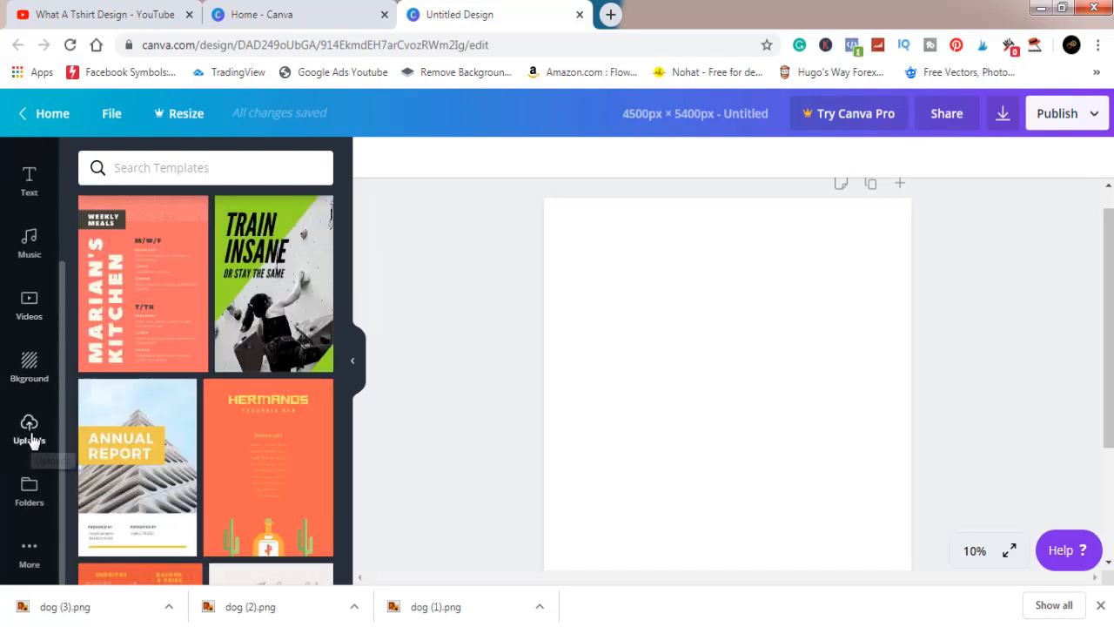
{"action": "scroll", "coordinate": [27, 435], "scroll_direction": "up", "scroll_amount": 2}
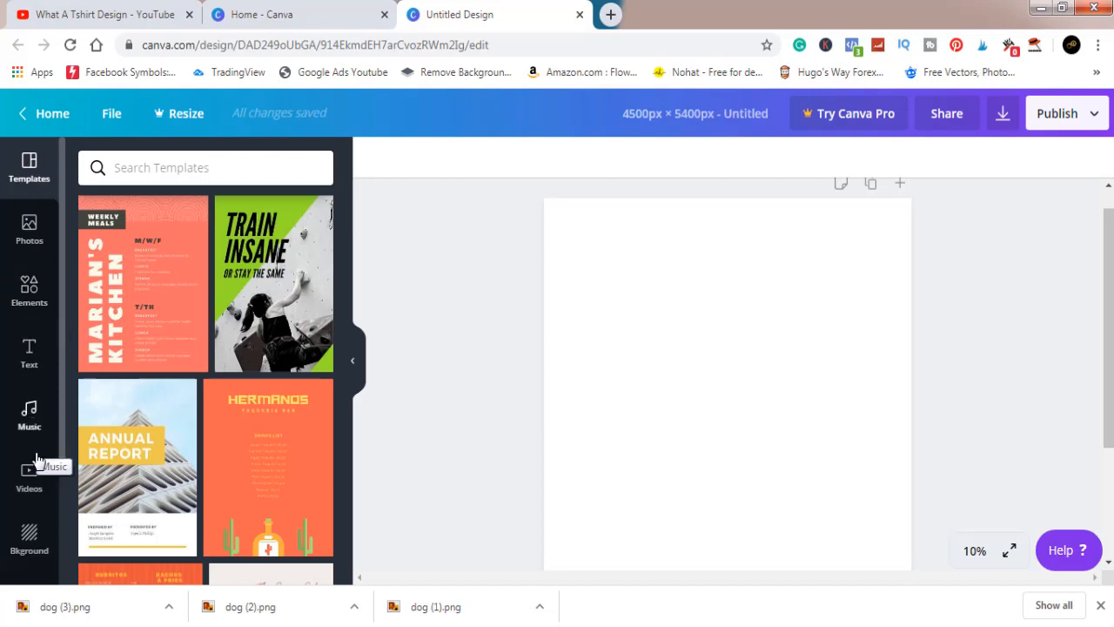
{"action": "scroll", "coordinate": [30, 533], "scroll_direction": "down", "scroll_amount": 2}
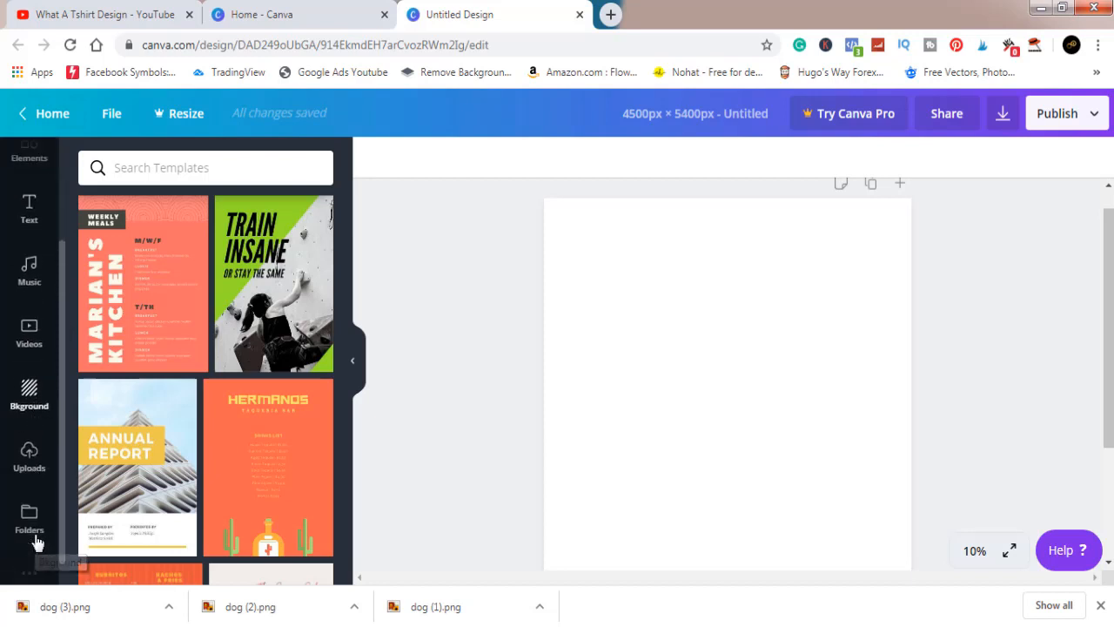
{"action": "left_click", "coordinate": [28, 431]}
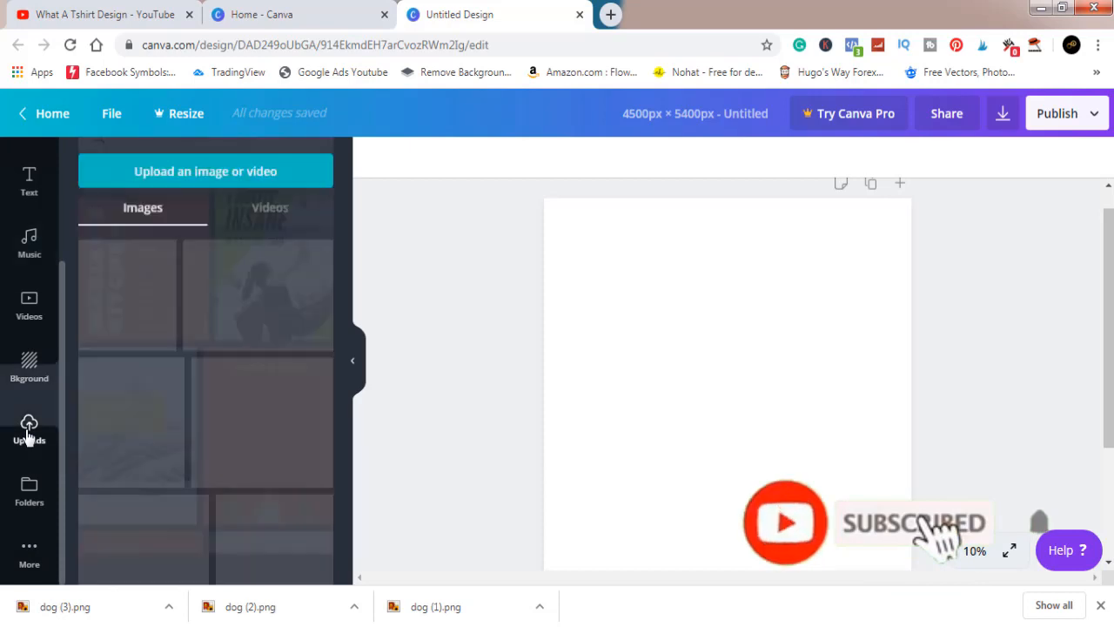
Step: Upload the dg c image from the Pictures folder
{"action": "left_click", "coordinate": [170, 171]}
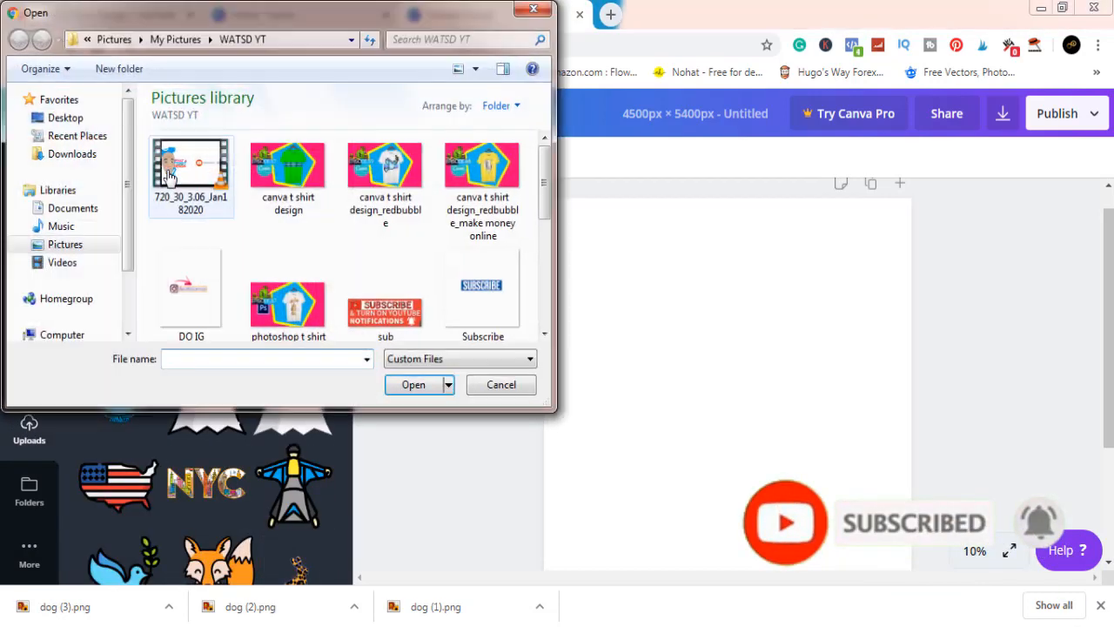
{"action": "left_click", "coordinate": [87, 243]}
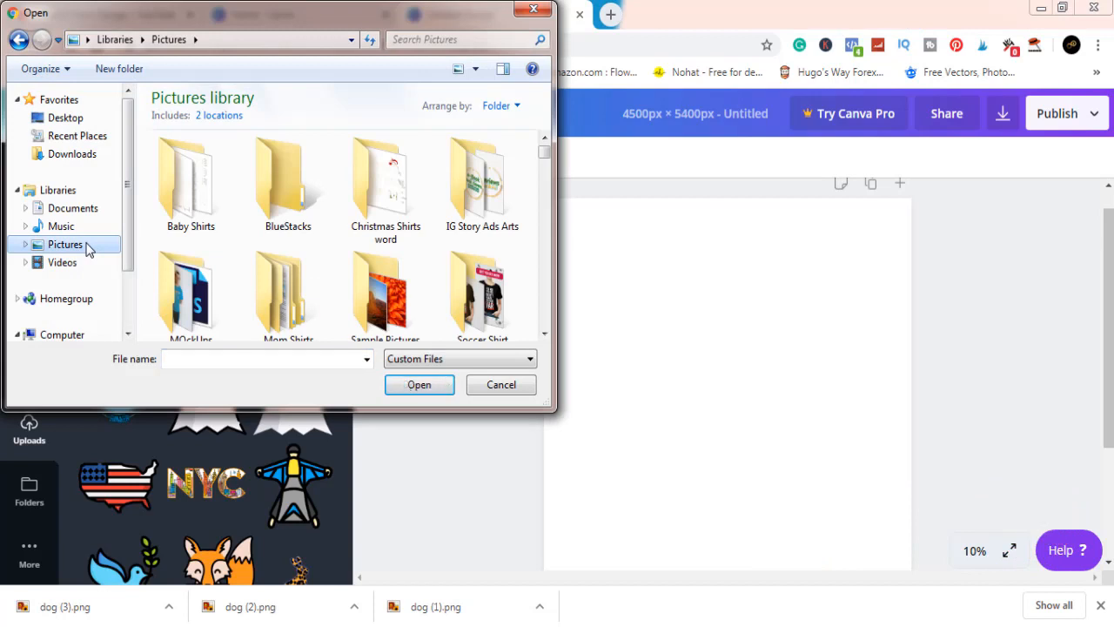
{"action": "left_click", "coordinate": [276, 304]}
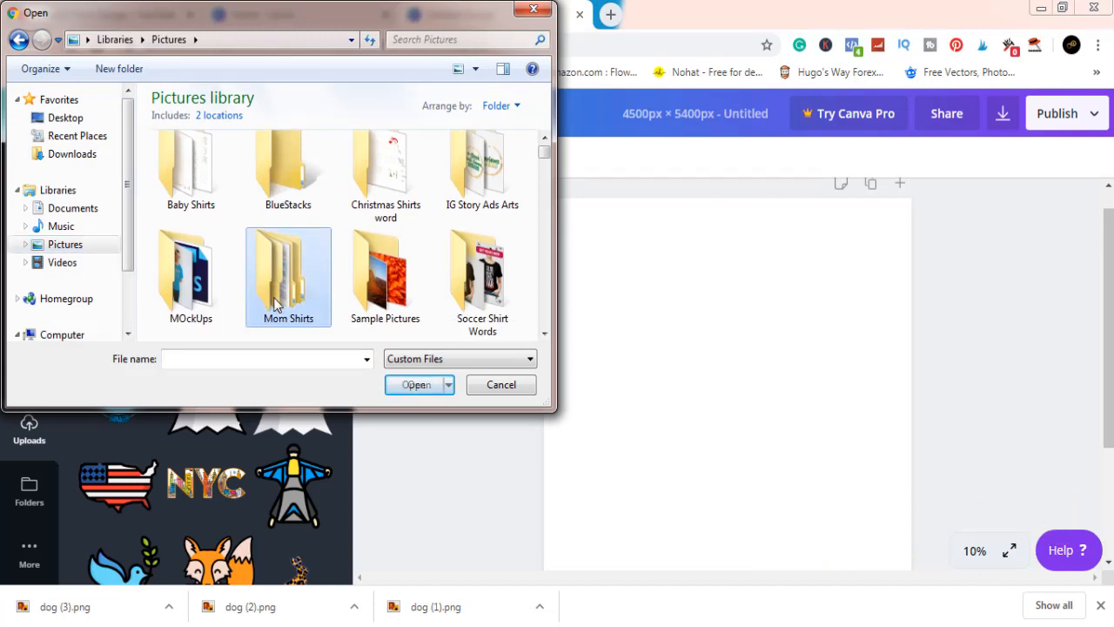
{"action": "key", "text": "d"}
{"action": "key", "text": "d"}
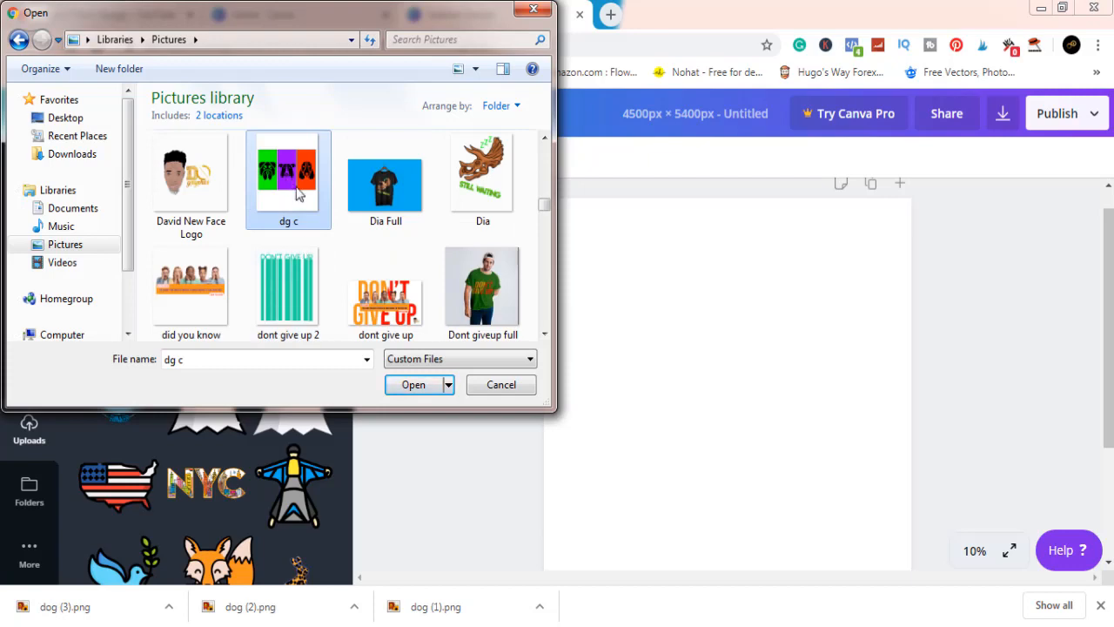
{"action": "left_click", "coordinate": [401, 384]}
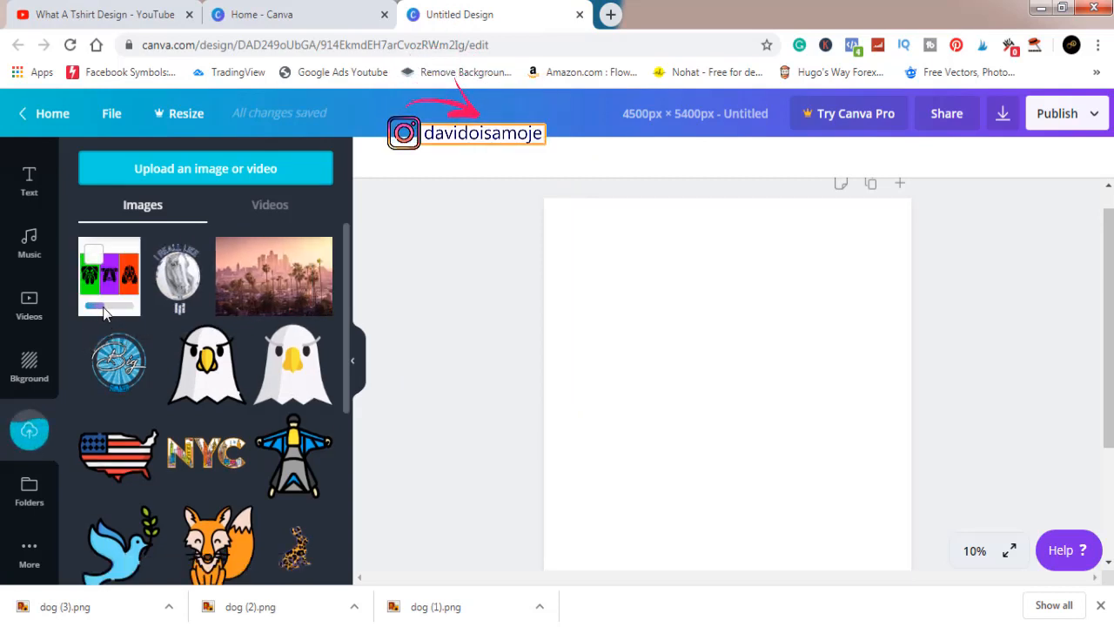
Step: Place the uploaded dg c dog image on the page, then switch to dg c.psd in Photoshop
{"action": "mouse_move", "coordinate": [119, 341]}
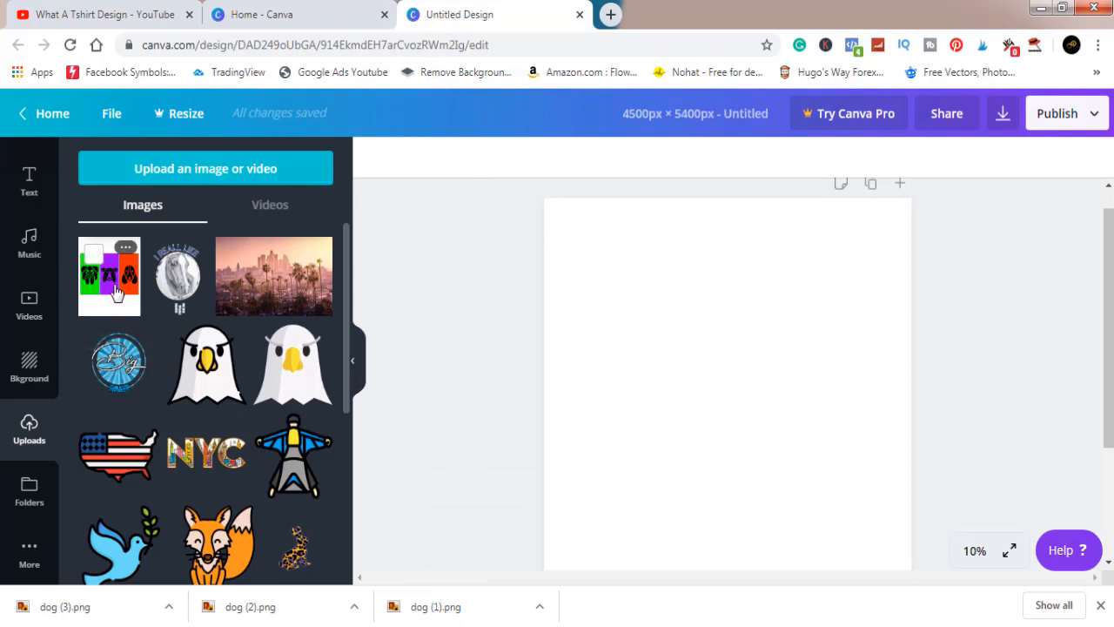
{"action": "left_click", "coordinate": [117, 293]}
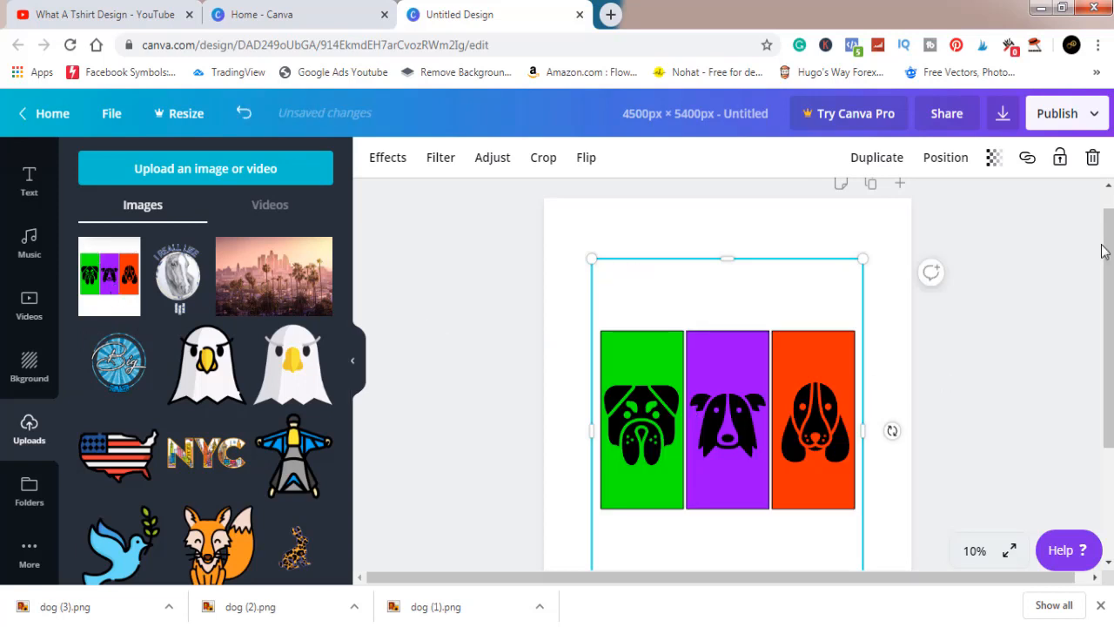
{"action": "left_click_drag", "start_coordinate": [1103, 251], "coordinate": [1112, 285]}
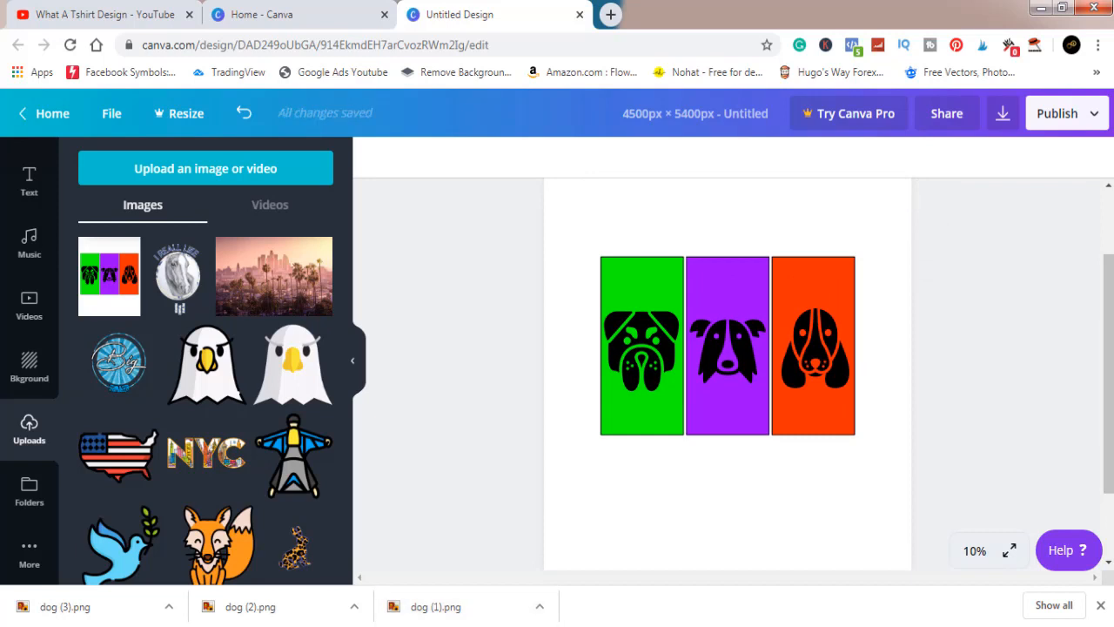
{"action": "mouse_move", "coordinate": [427, 622]}
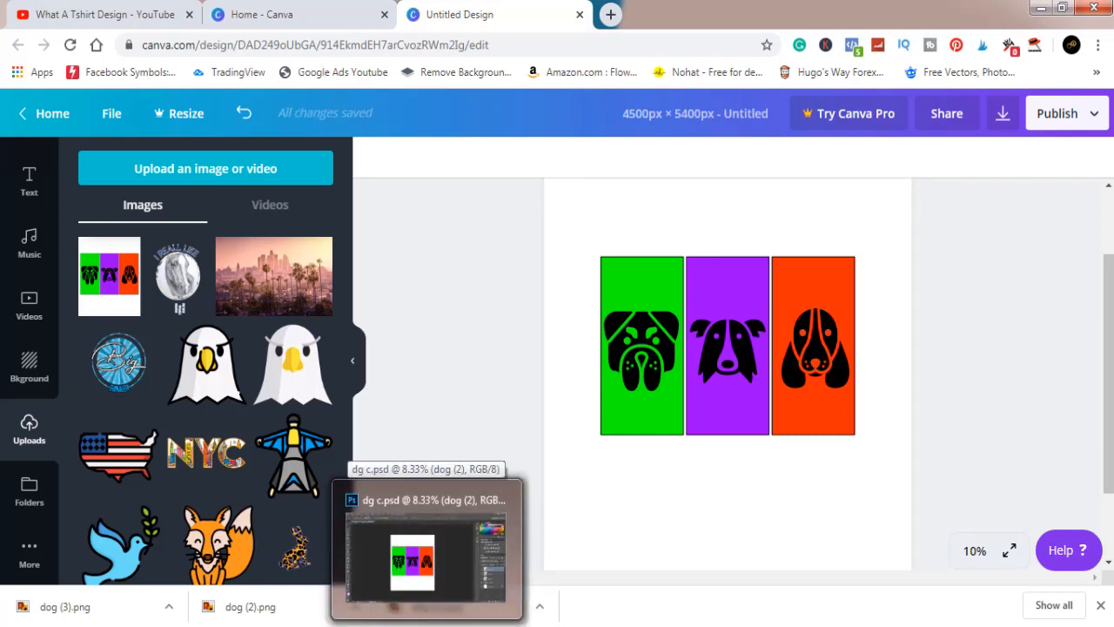
{"action": "left_click", "coordinate": [426, 622]}
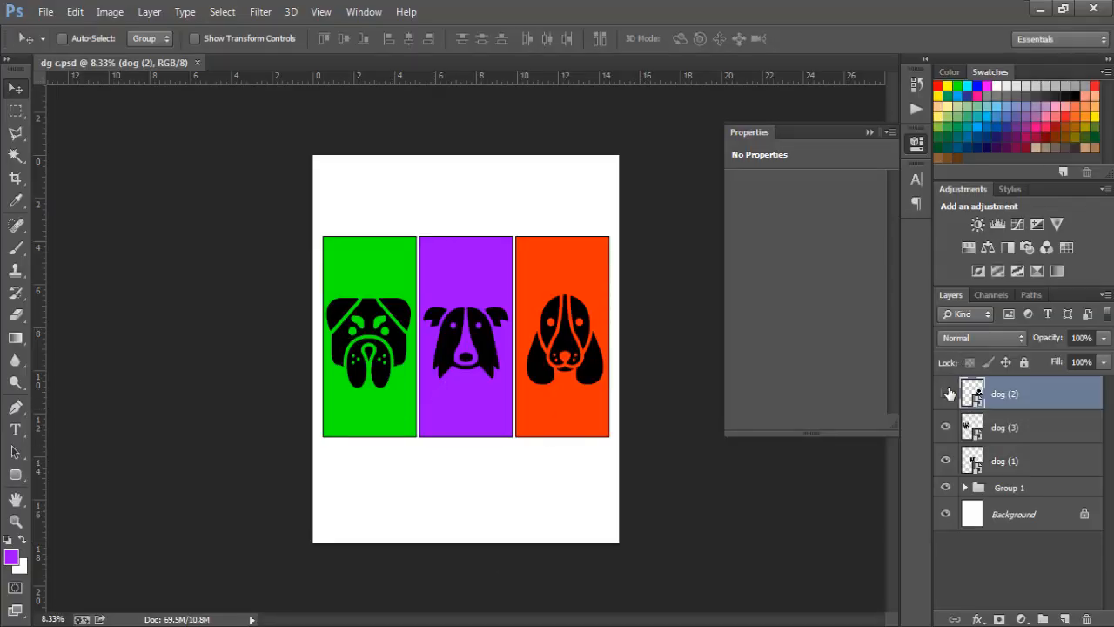
Step: Toggle dog (1)–(3) and Group 1 visibility off and back on, then collapse Properties
{"action": "left_click", "coordinate": [946, 393]}
{"action": "left_click", "coordinate": [946, 427]}
{"action": "left_click", "coordinate": [946, 461]}
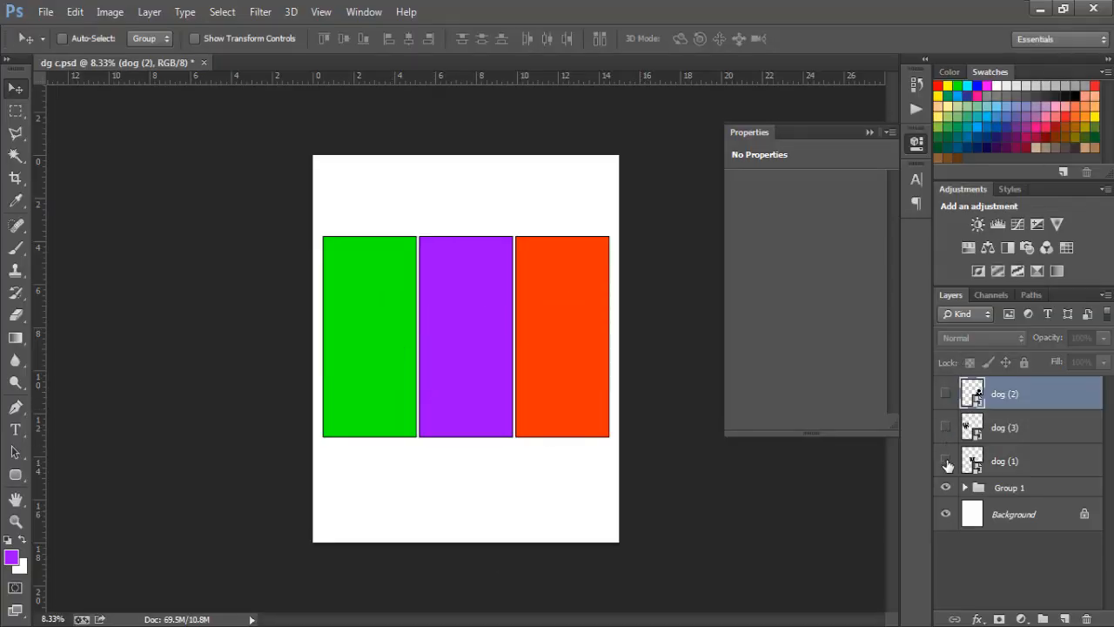
{"action": "left_click", "coordinate": [946, 462]}
{"action": "left_click", "coordinate": [946, 427]}
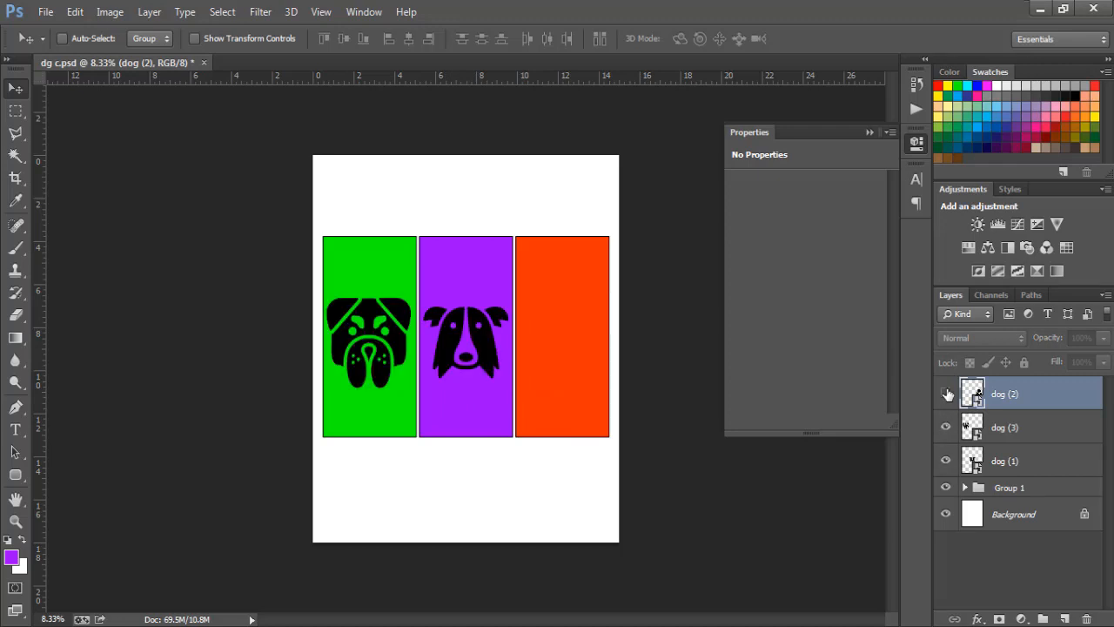
{"action": "left_click", "coordinate": [946, 393]}
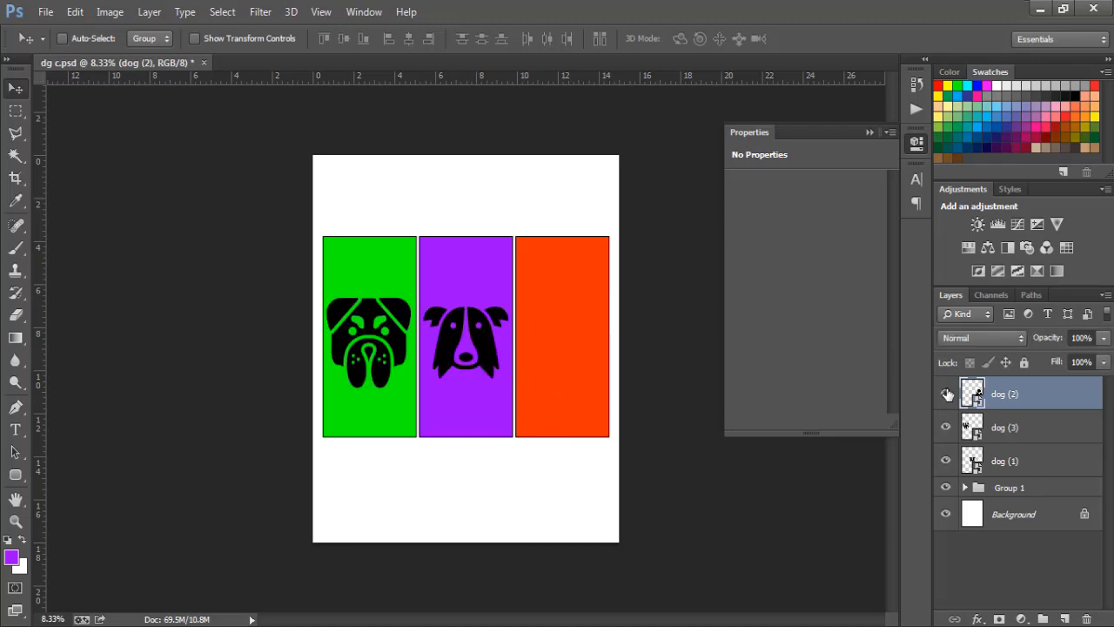
{"action": "left_click", "coordinate": [946, 488]}
{"action": "left_click", "coordinate": [946, 489]}
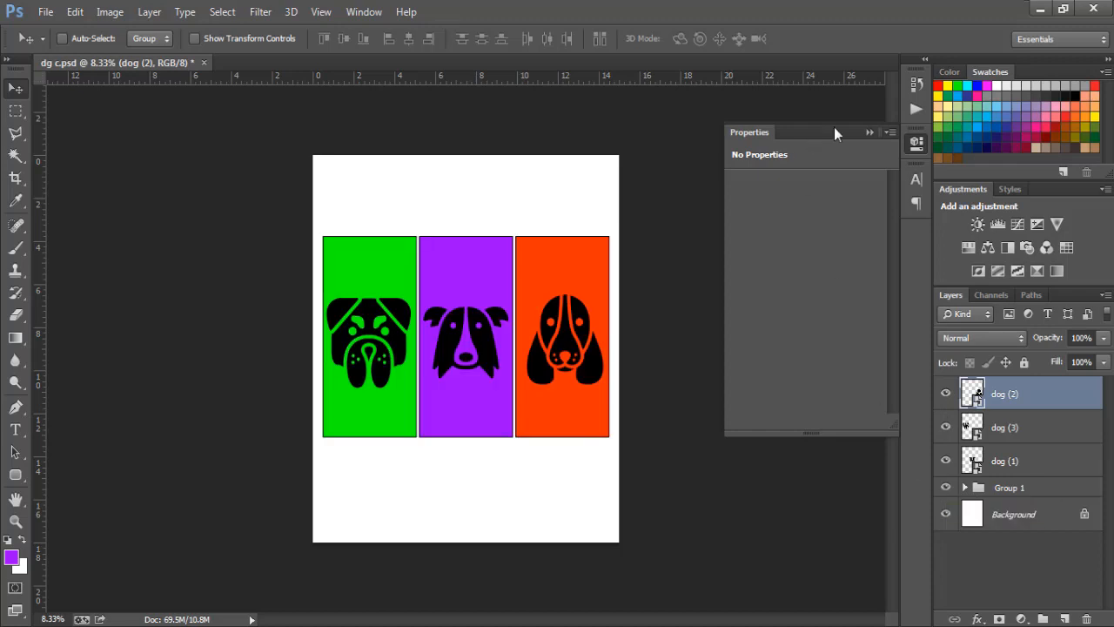
{"action": "left_click", "coordinate": [869, 132]}
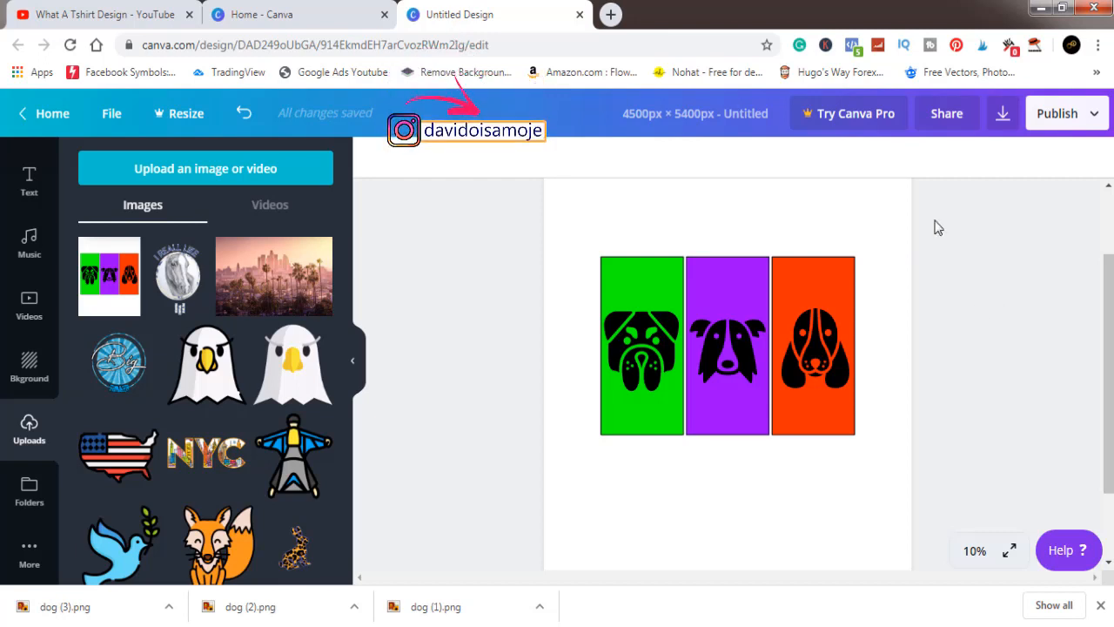
Step: Download the design as a PNG, saved as Untitled design (12).png
{"action": "left_click", "coordinate": [1006, 117]}
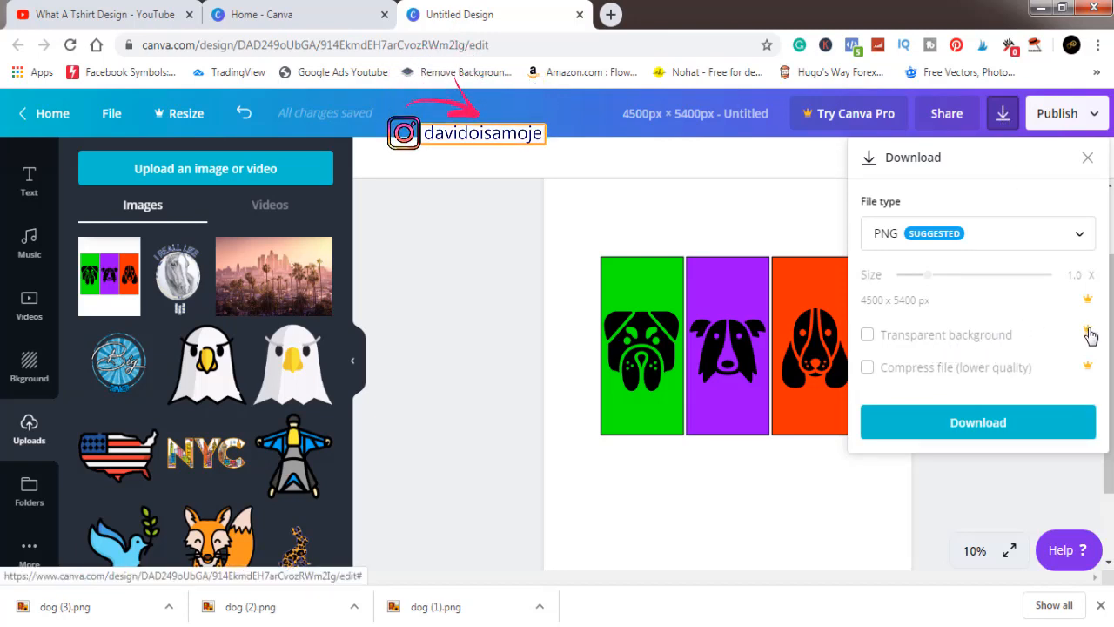
{"action": "left_click", "coordinate": [1006, 425]}
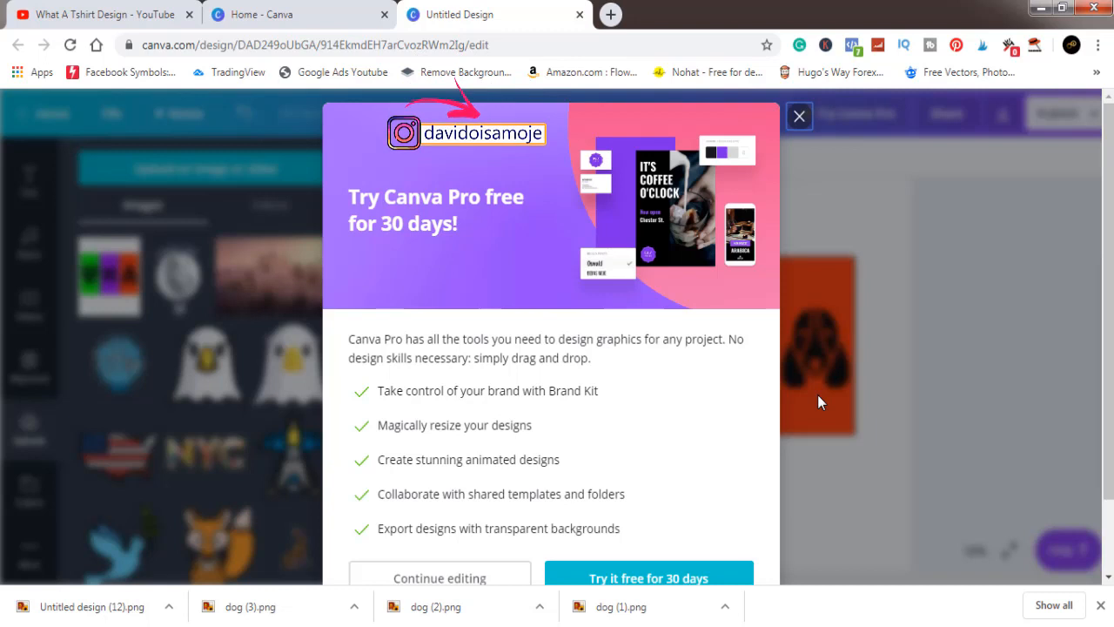
Step: Open the downloaded Untitled design (12).png in Adobe Photoshop CC from its folder
{"action": "left_click", "coordinate": [170, 607]}
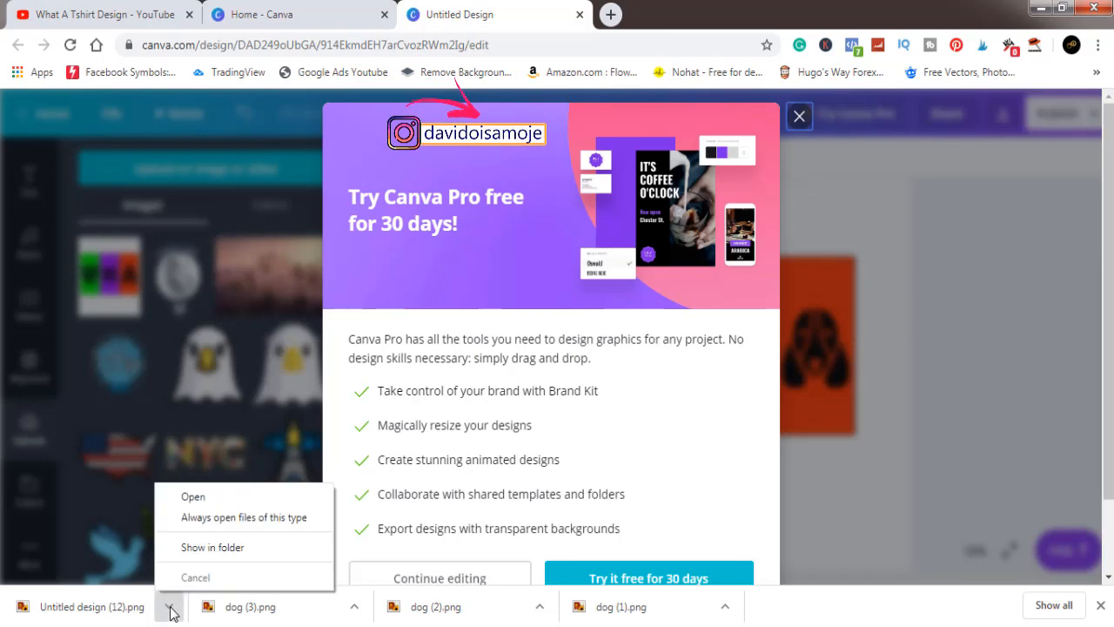
{"action": "left_click", "coordinate": [194, 545]}
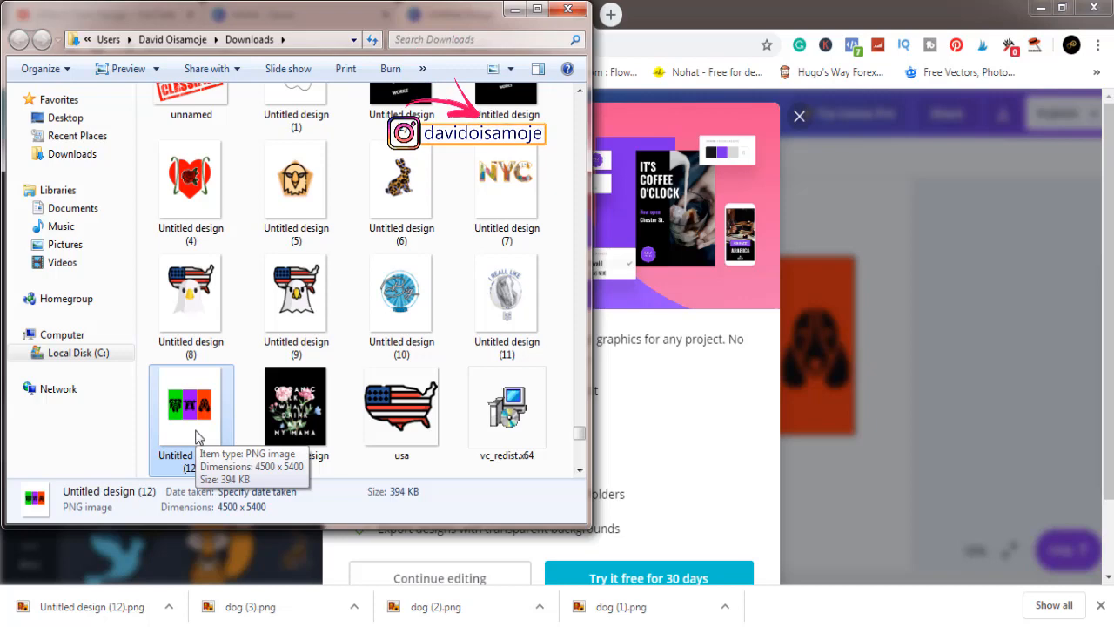
{"action": "right_click", "coordinate": [197, 437]}
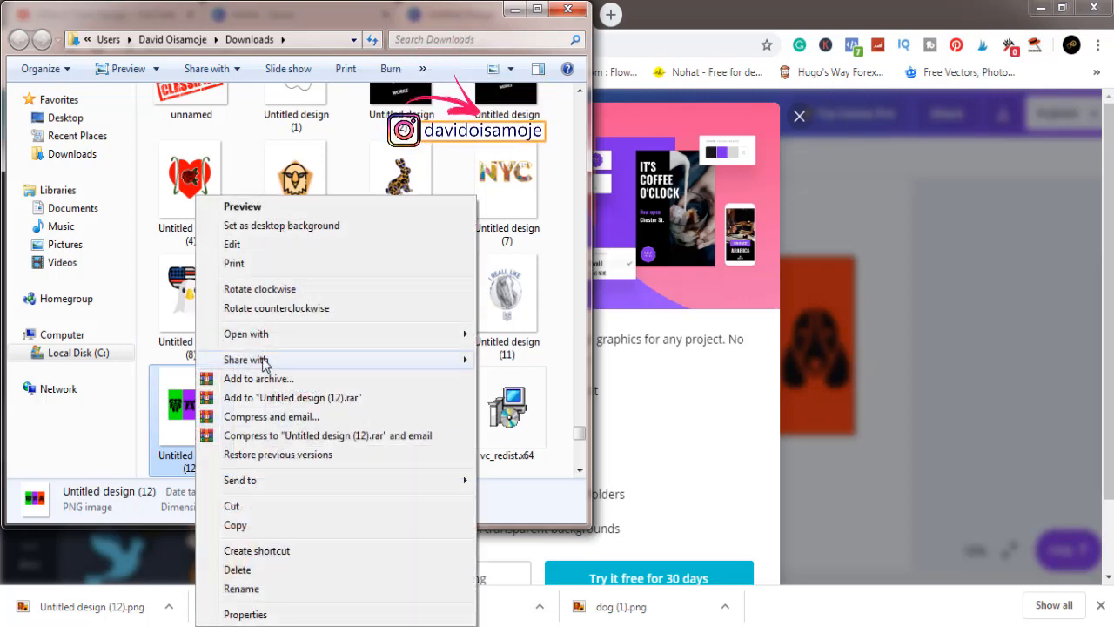
{"action": "mouse_move", "coordinate": [266, 338]}
{"action": "left_click", "coordinate": [501, 336]}
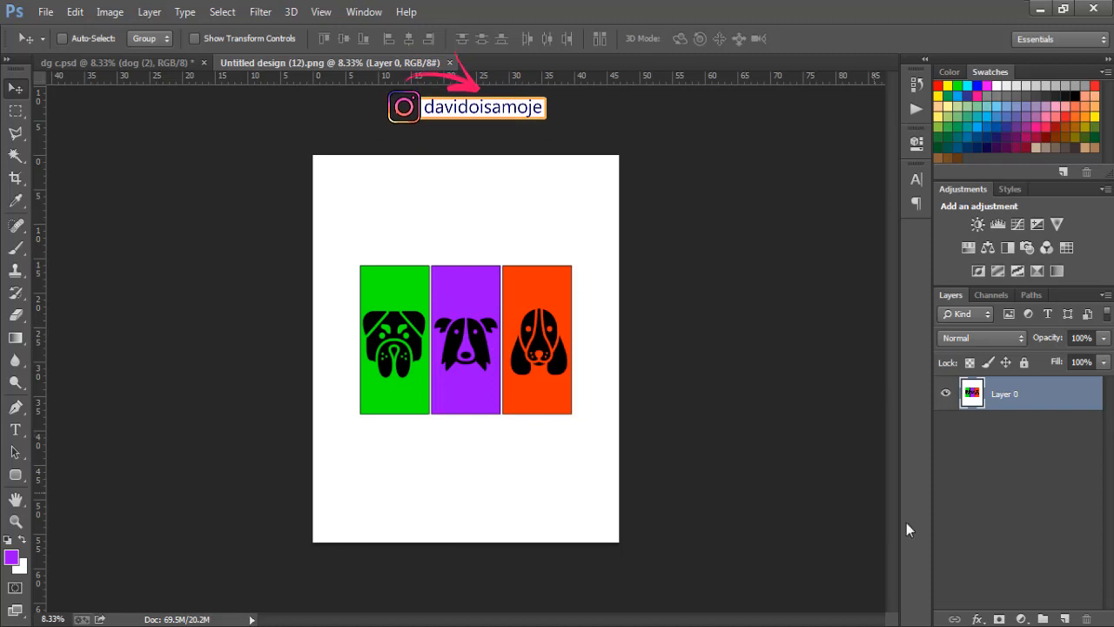
Step: Add an empty Layer 1, then delete Layer 0's white background with the Magic Wand
{"action": "left_click", "coordinate": [1065, 619]}
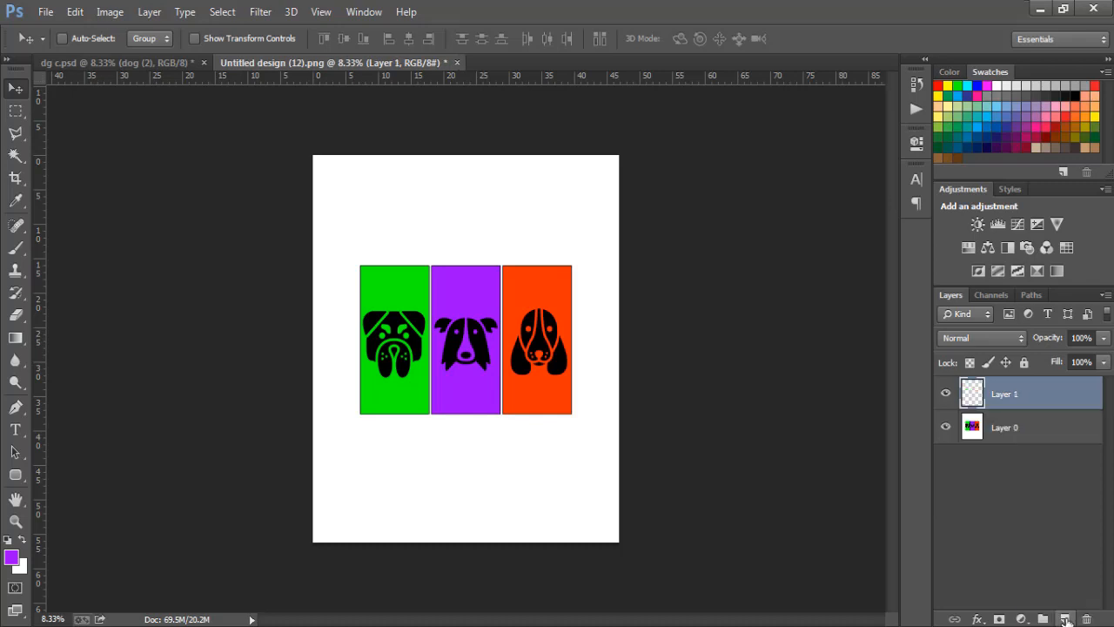
{"action": "left_click", "coordinate": [1006, 435]}
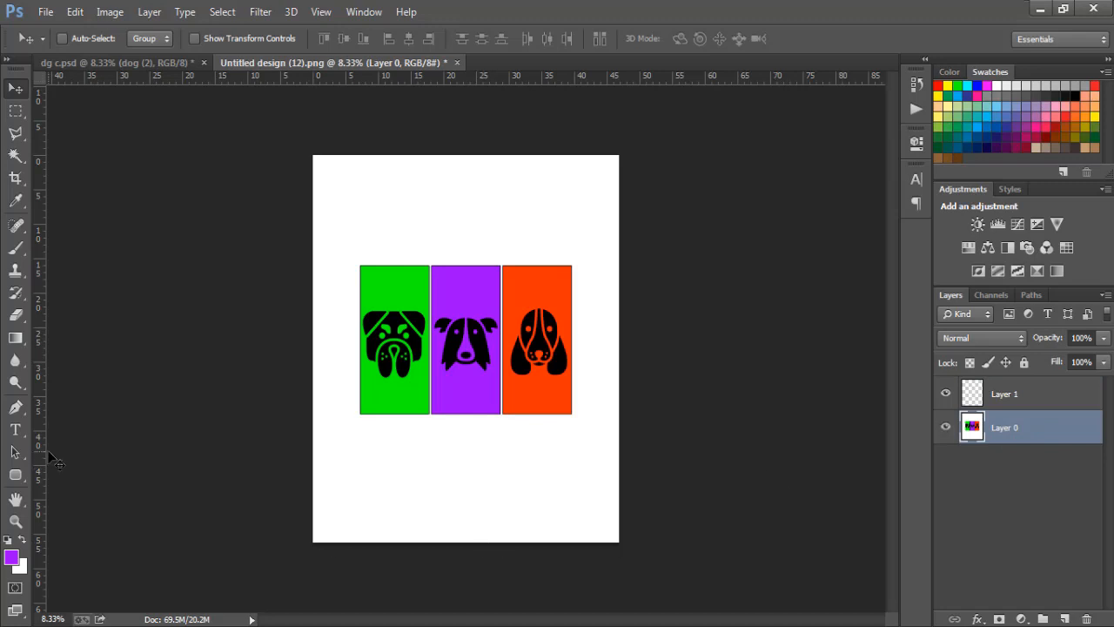
{"action": "left_click", "coordinate": [12, 158]}
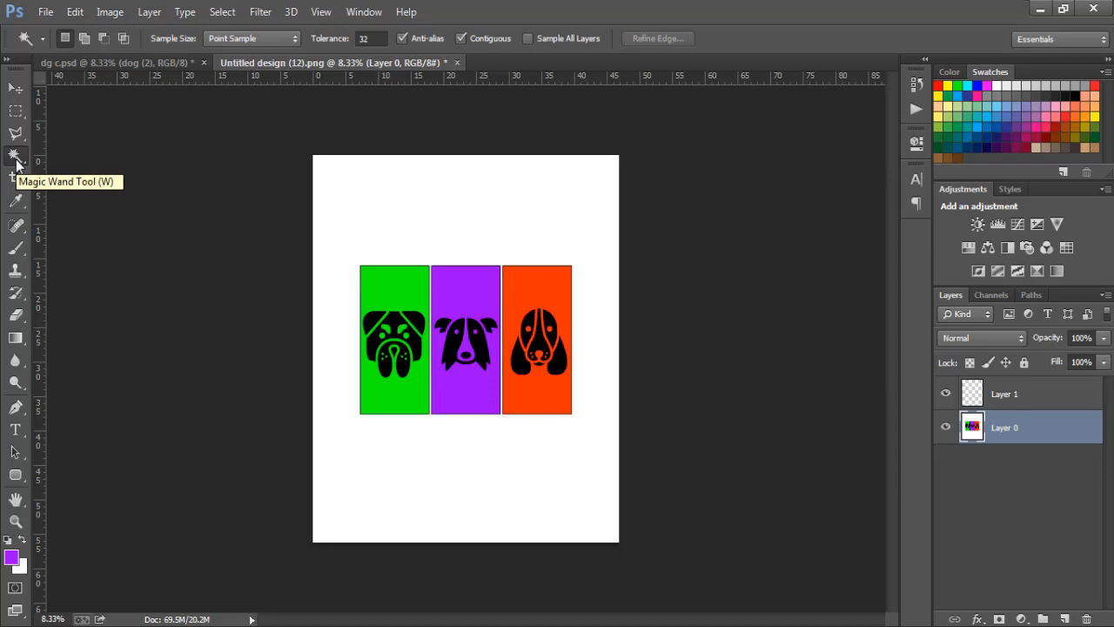
{"action": "left_click", "coordinate": [345, 207]}
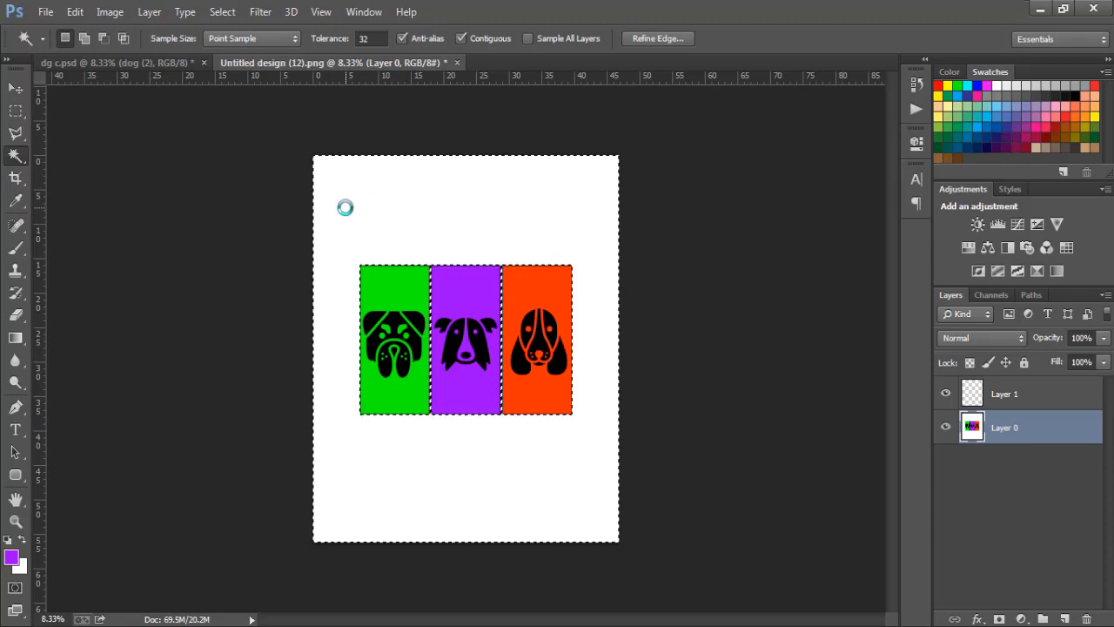
{"action": "key", "text": "Delete"}
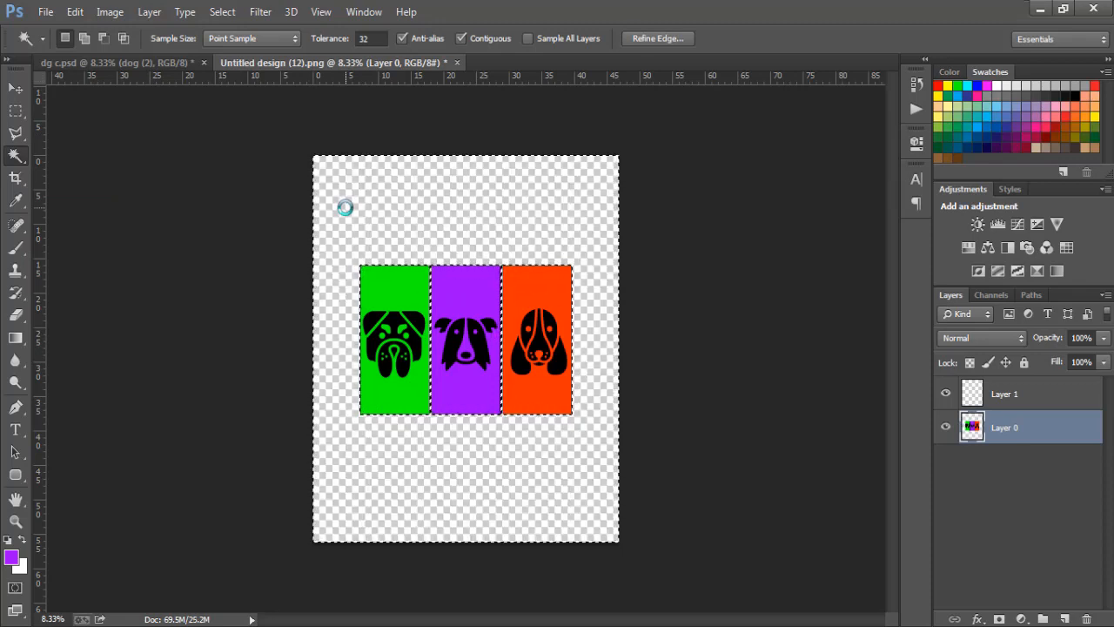
{"action": "key", "text": "ctrl+d"}
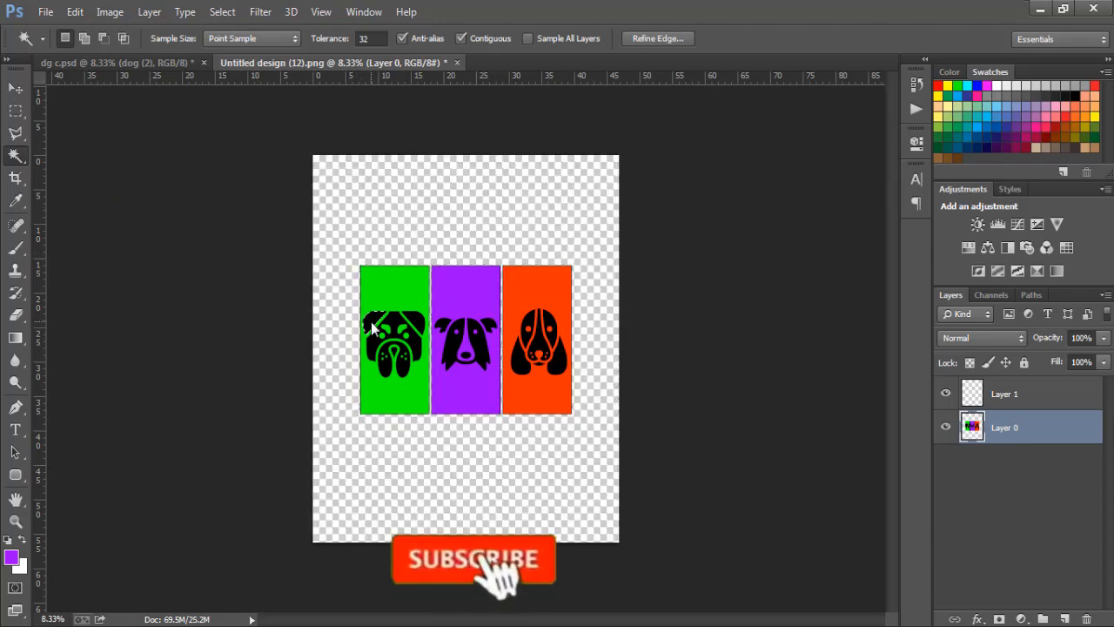
Step: Cut out the bulldog's black ears, face and muzzle to transparency
{"action": "left_click", "coordinate": [371, 322]}
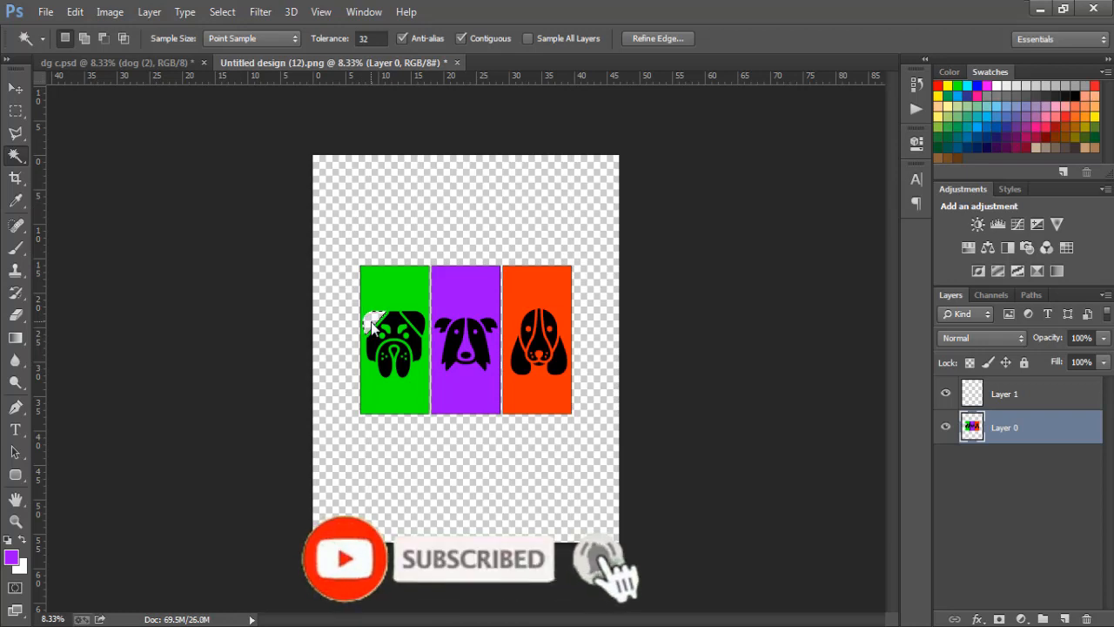
{"action": "left_click", "coordinate": [374, 346]}
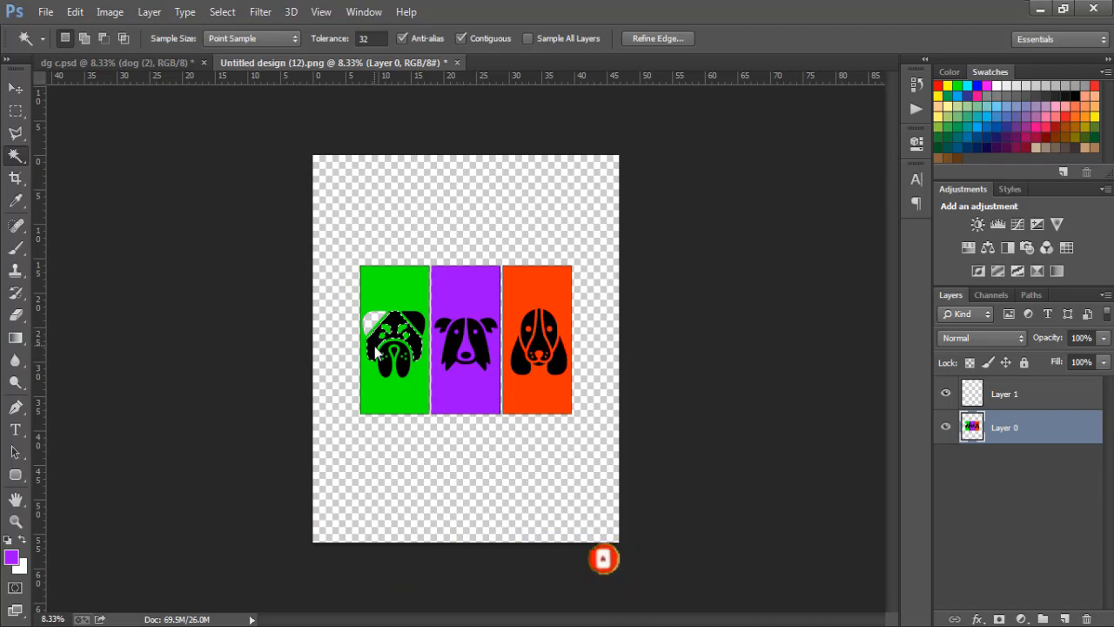
{"action": "key", "text": "Delete"}
{"action": "left_click", "coordinate": [419, 326]}
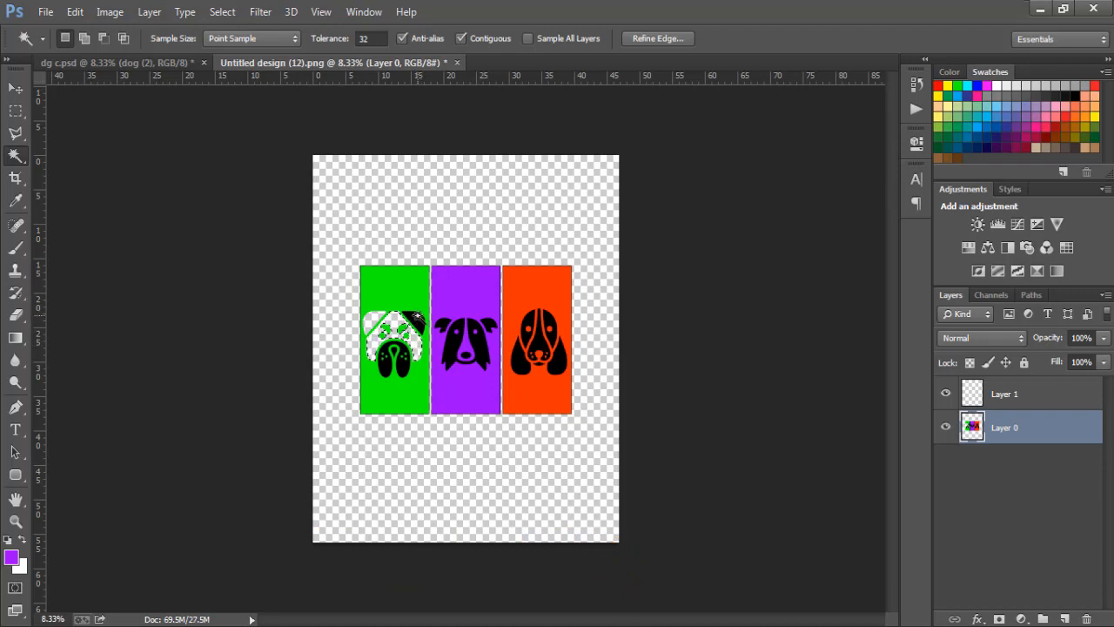
{"action": "key", "text": "Delete"}
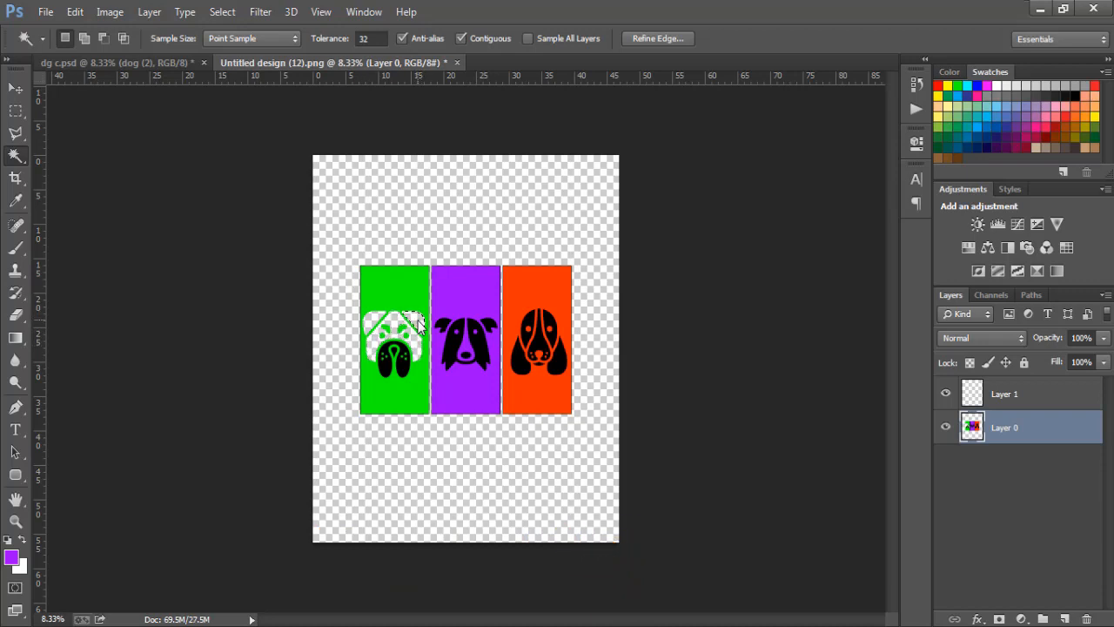
{"action": "left_click", "coordinate": [402, 368]}
{"action": "key", "text": "Delete"}
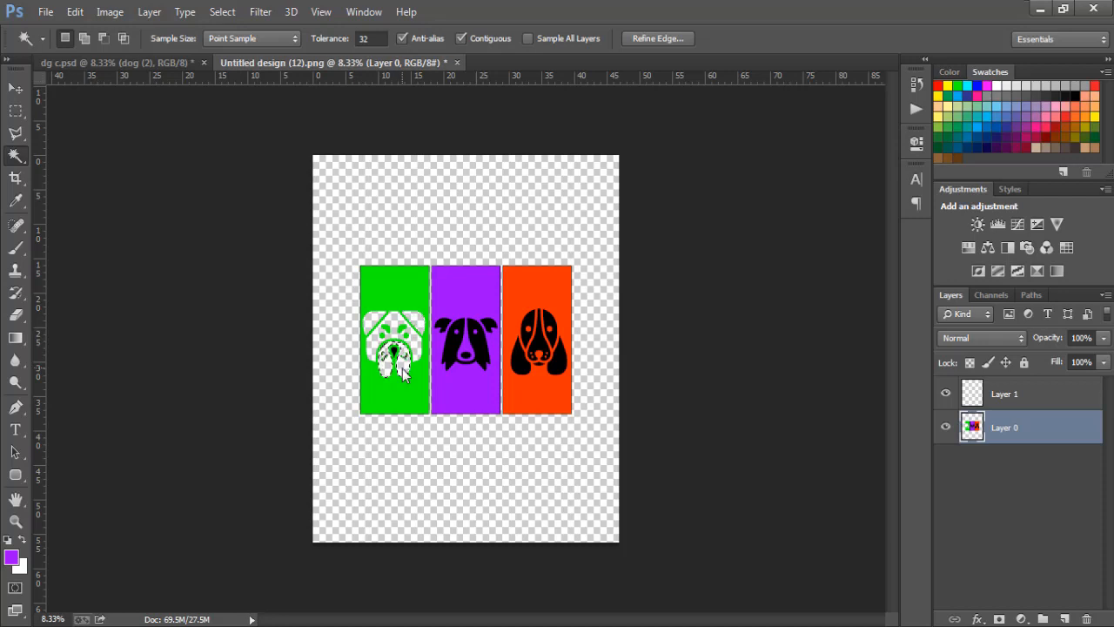
Step: Cut out the purple-panel dog's black face and both ears
{"action": "left_click", "coordinate": [451, 354]}
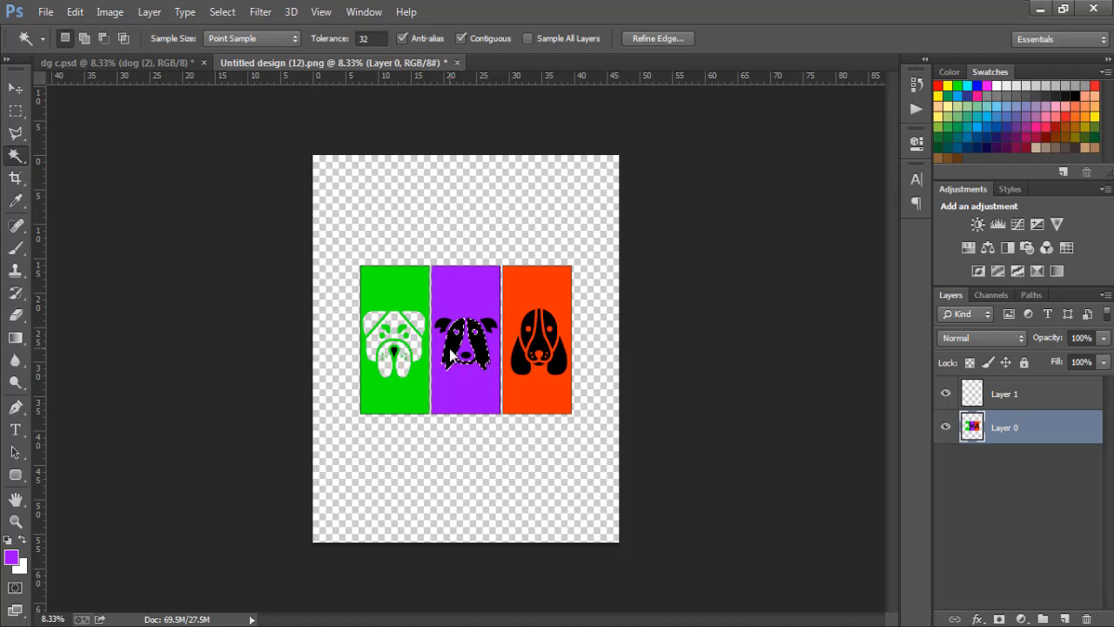
{"action": "key", "text": "Delete"}
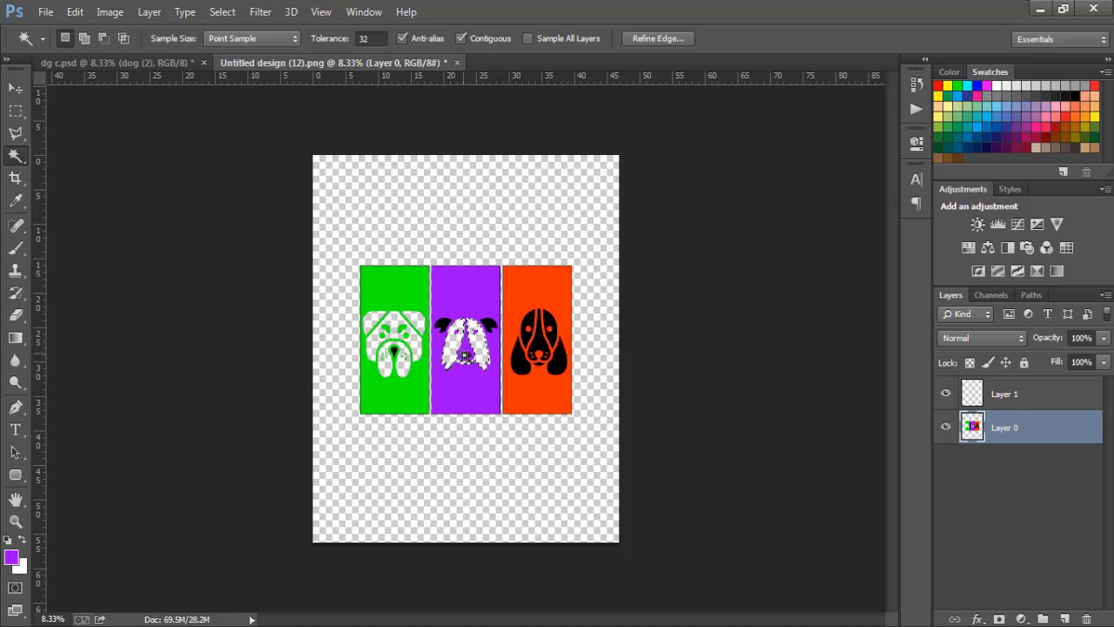
{"action": "left_click", "coordinate": [442, 324]}
{"action": "key", "text": "Delete"}
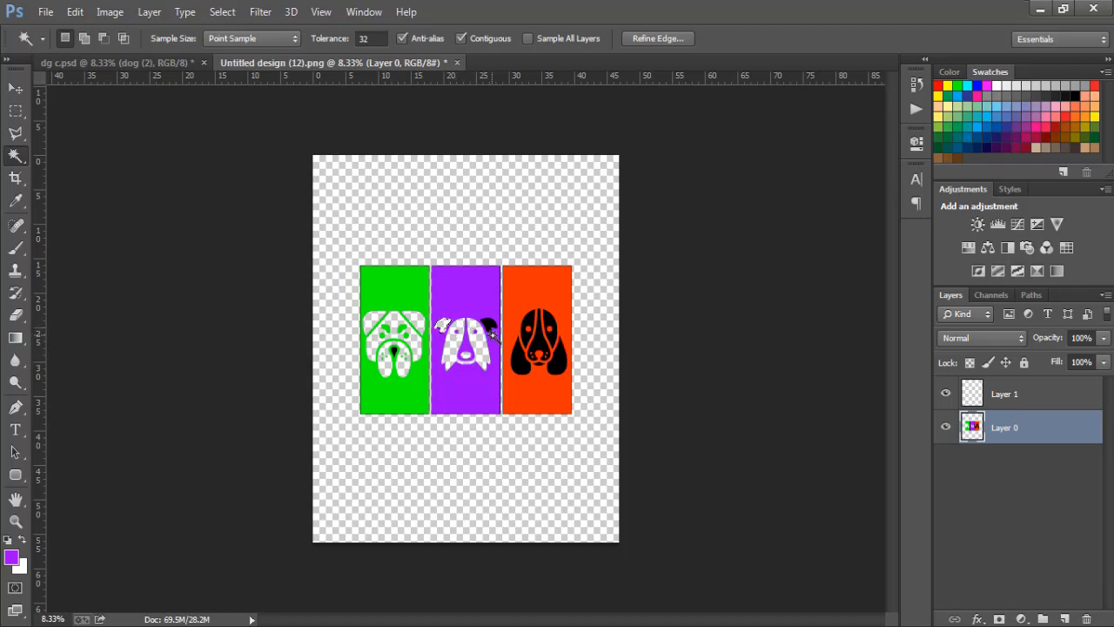
{"action": "left_click", "coordinate": [489, 325]}
{"action": "key", "text": "Delete"}
Step: Cut out the orange-panel dog's ears, both head halves, stripe and nose, then deselect
{"action": "left_click", "coordinate": [558, 363], "text": "shift"}
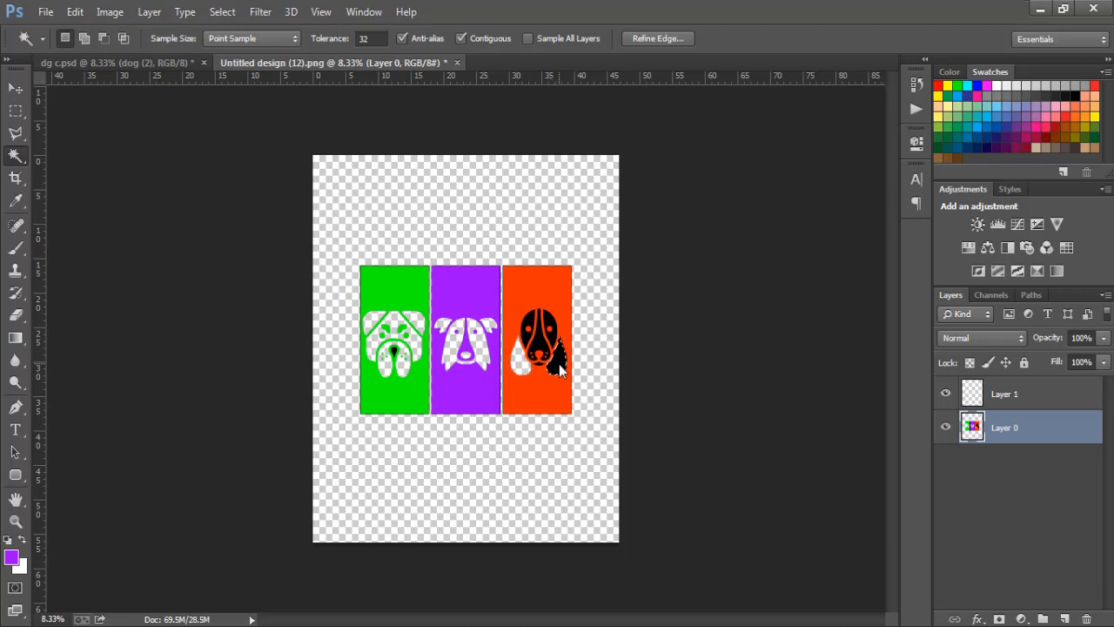
{"action": "key", "text": "Delete"}
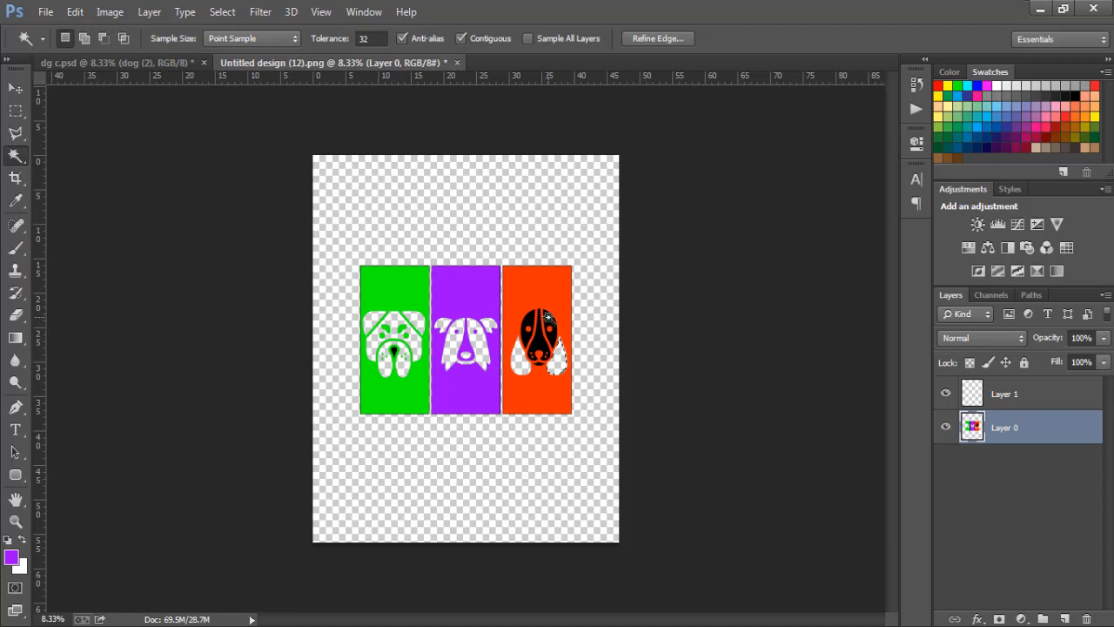
{"action": "left_click", "coordinate": [548, 316]}
{"action": "key", "text": "Delete"}
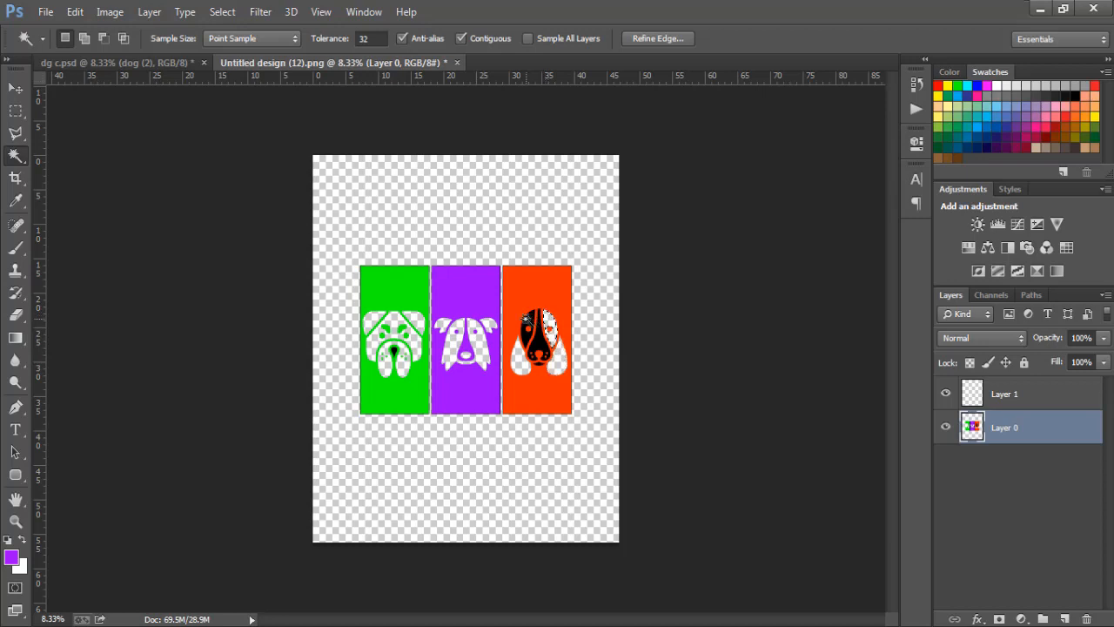
{"action": "left_click", "coordinate": [528, 318]}
{"action": "key", "text": "Delete"}
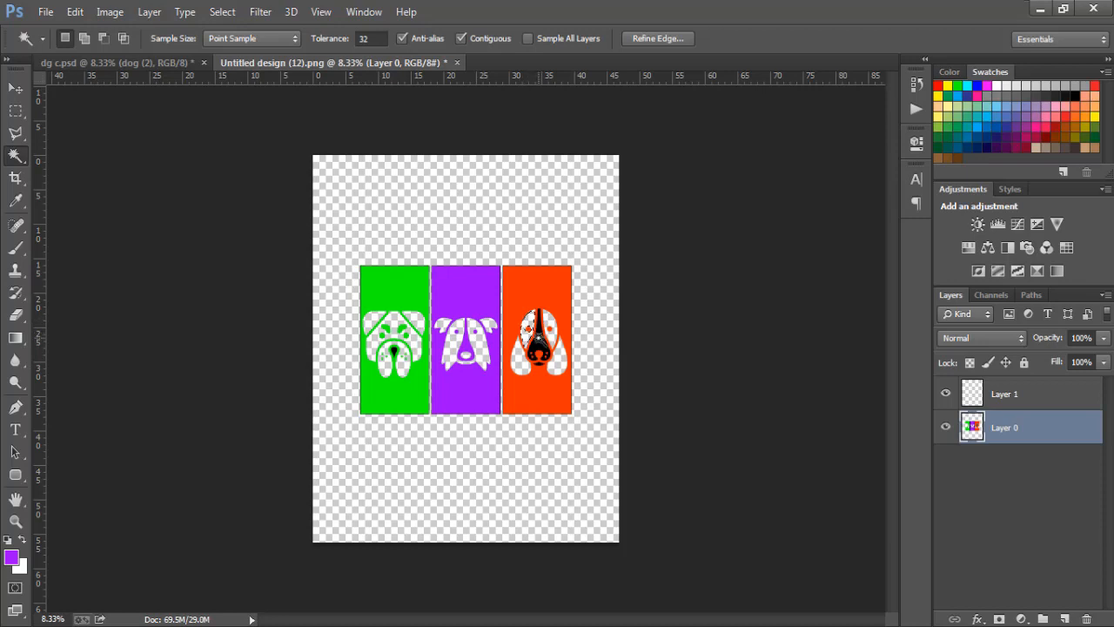
{"action": "left_click", "coordinate": [538, 337]}
{"action": "key", "text": "Delete"}
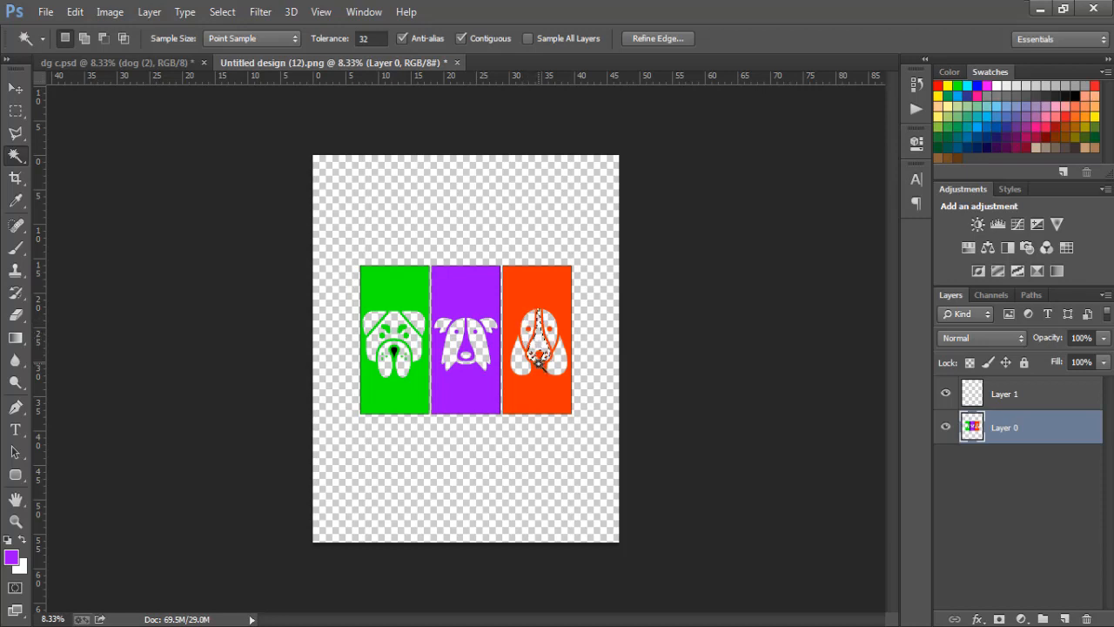
{"action": "key", "text": "ctrl+d"}
{"action": "key", "text": "ctrl+d"}
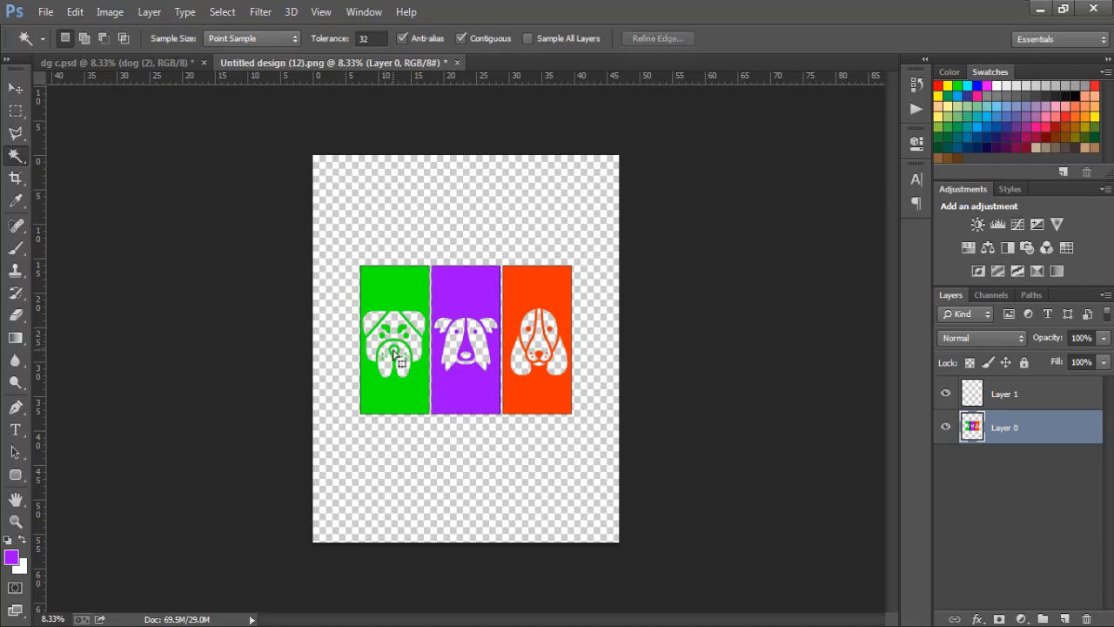
Step: Save the cutout design as PNG 'dg c.png' in Pictures, replacing the existing file
{"action": "left_click", "coordinate": [13, 92]}
{"action": "left_click", "coordinate": [45, 11]}
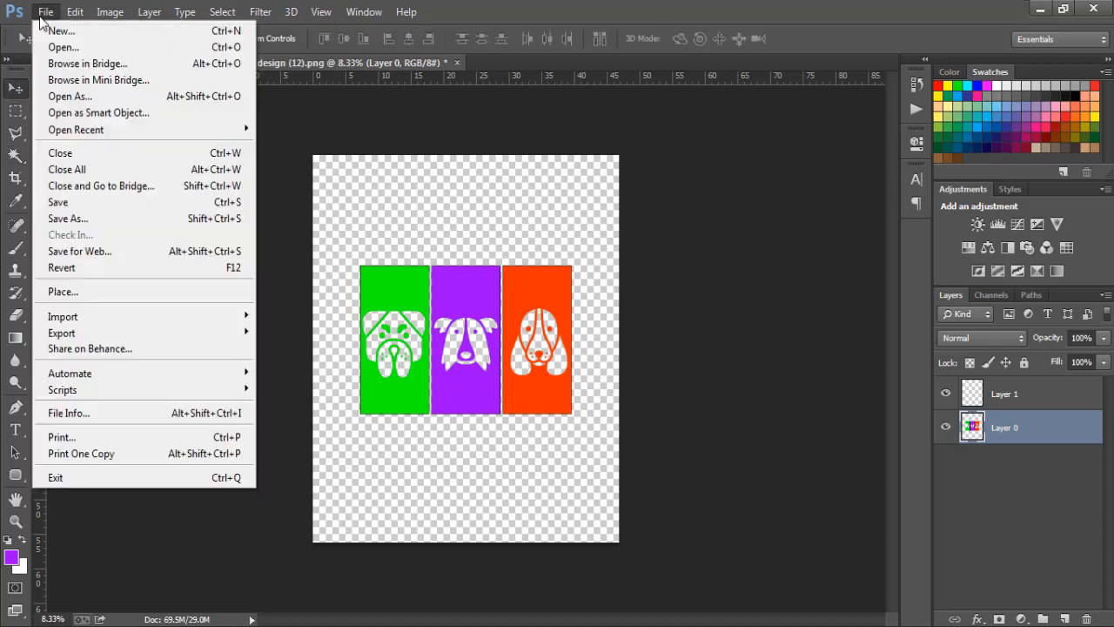
{"action": "left_click", "coordinate": [62, 219]}
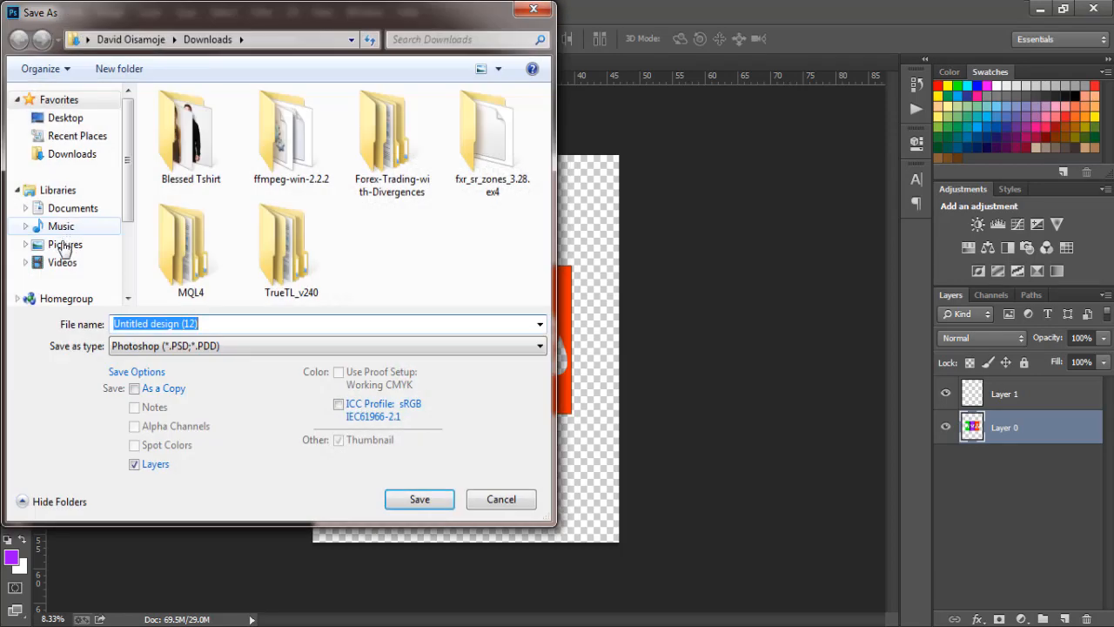
{"action": "left_click", "coordinate": [64, 244]}
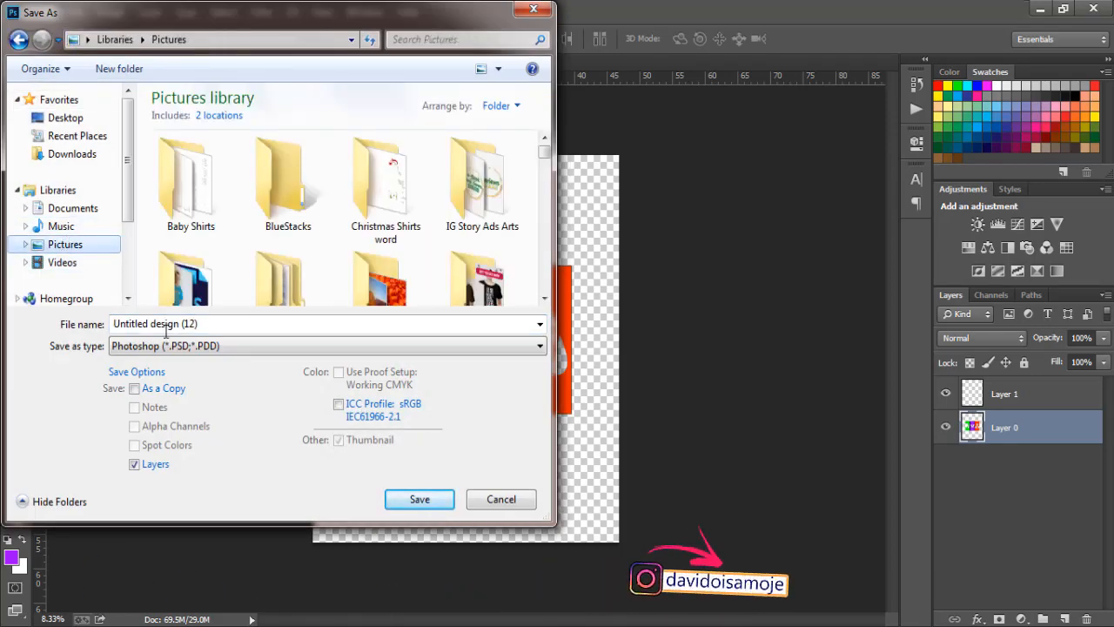
{"action": "type", "text": "dg"}
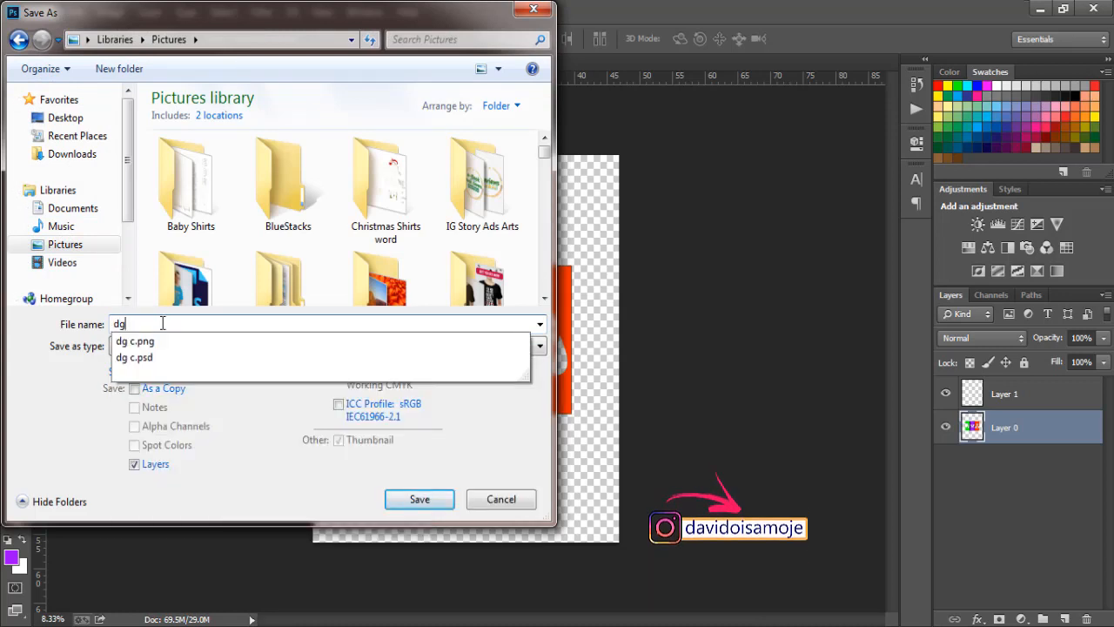
{"action": "key", "text": "Down"}
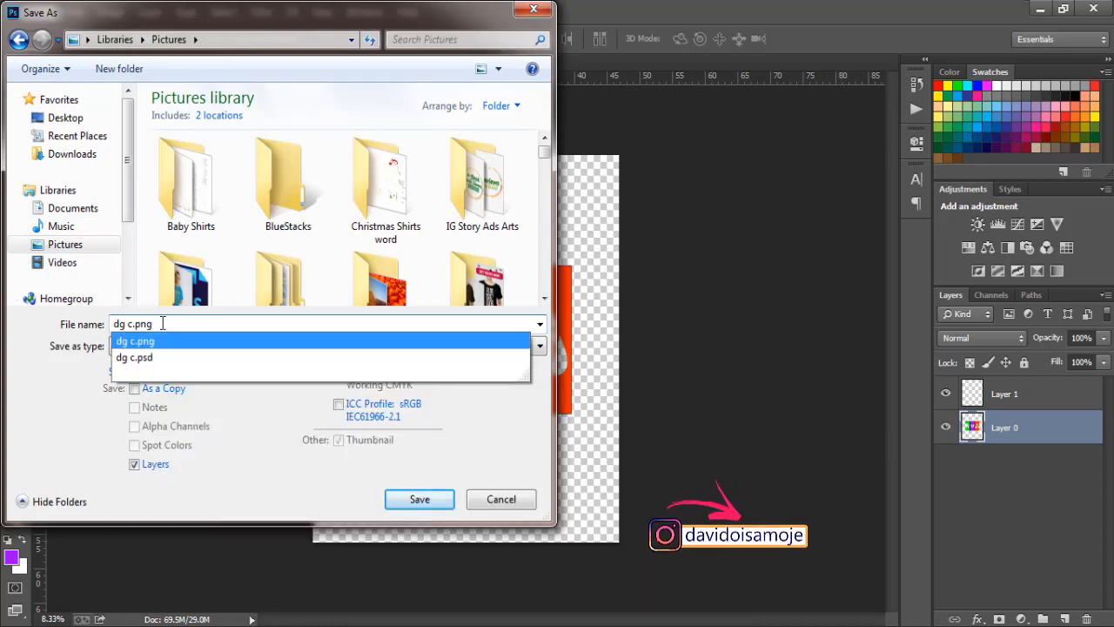
{"action": "left_click", "coordinate": [43, 343]}
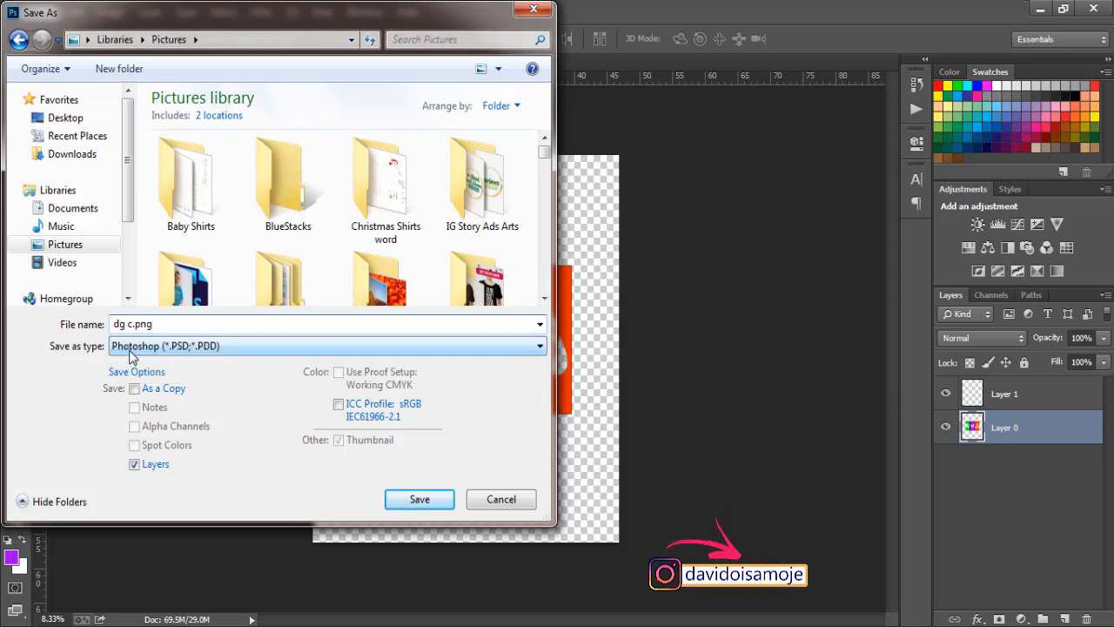
{"action": "left_click", "coordinate": [132, 348]}
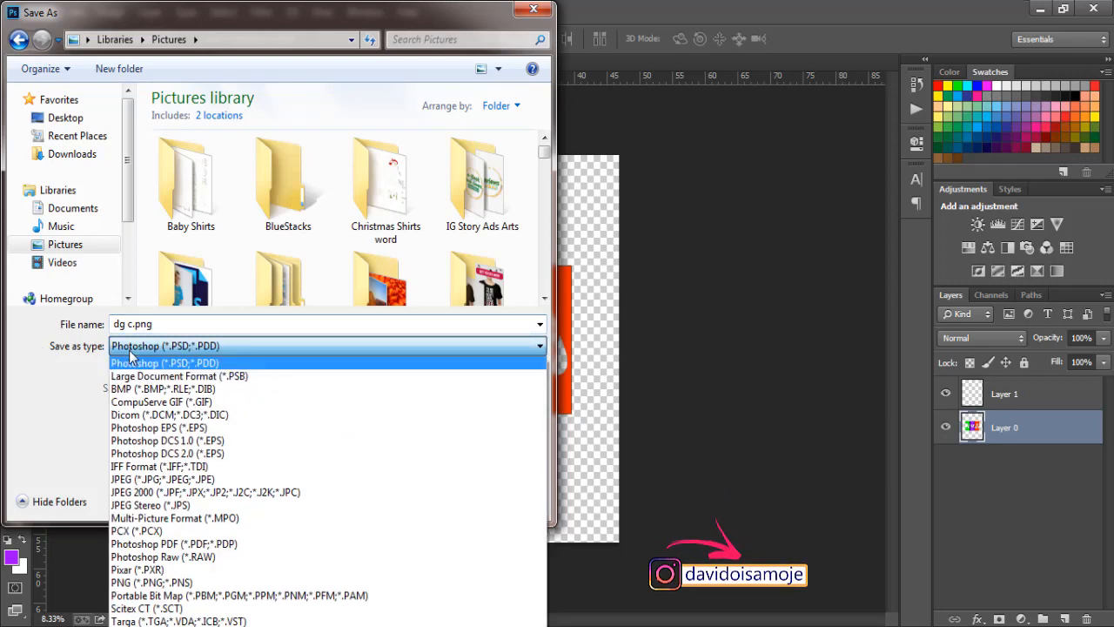
{"action": "left_click", "coordinate": [150, 583]}
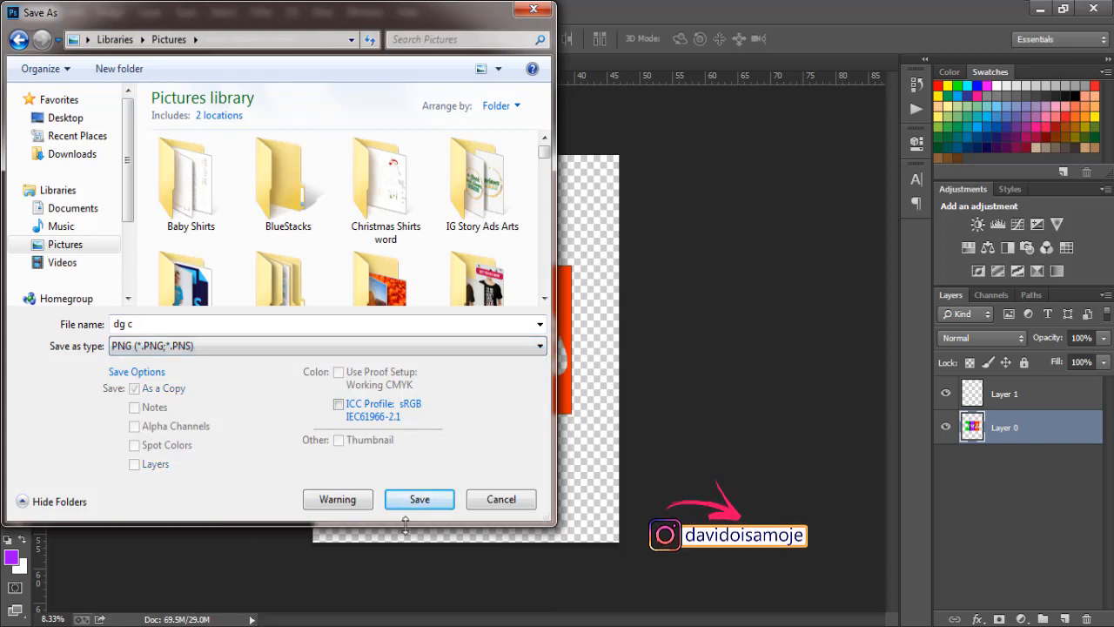
{"action": "left_click", "coordinate": [425, 502]}
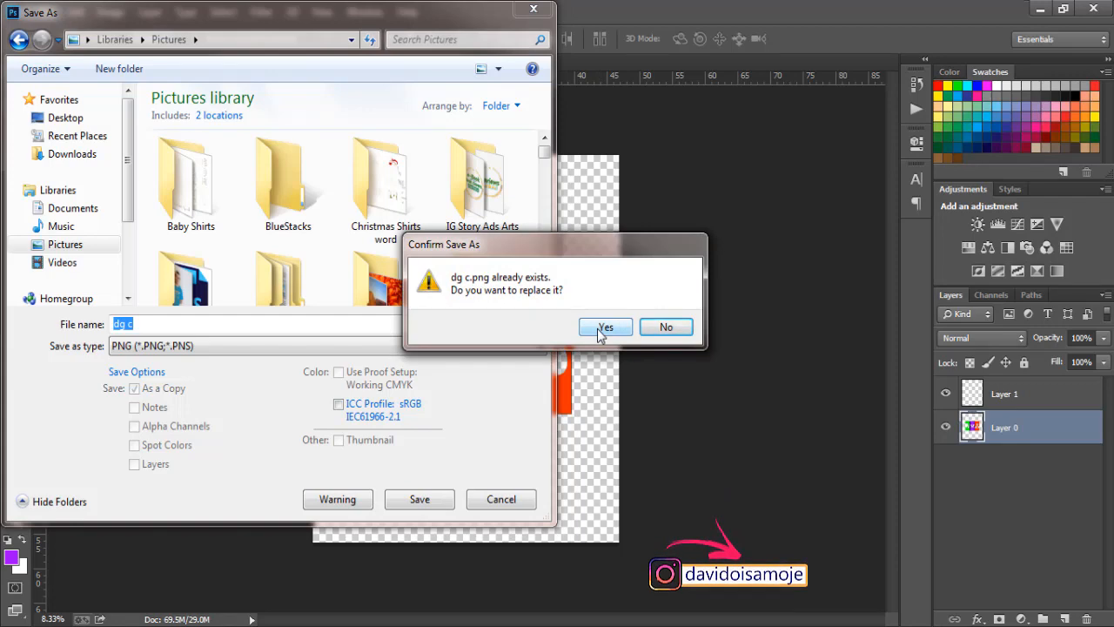
{"action": "left_click", "coordinate": [599, 332]}
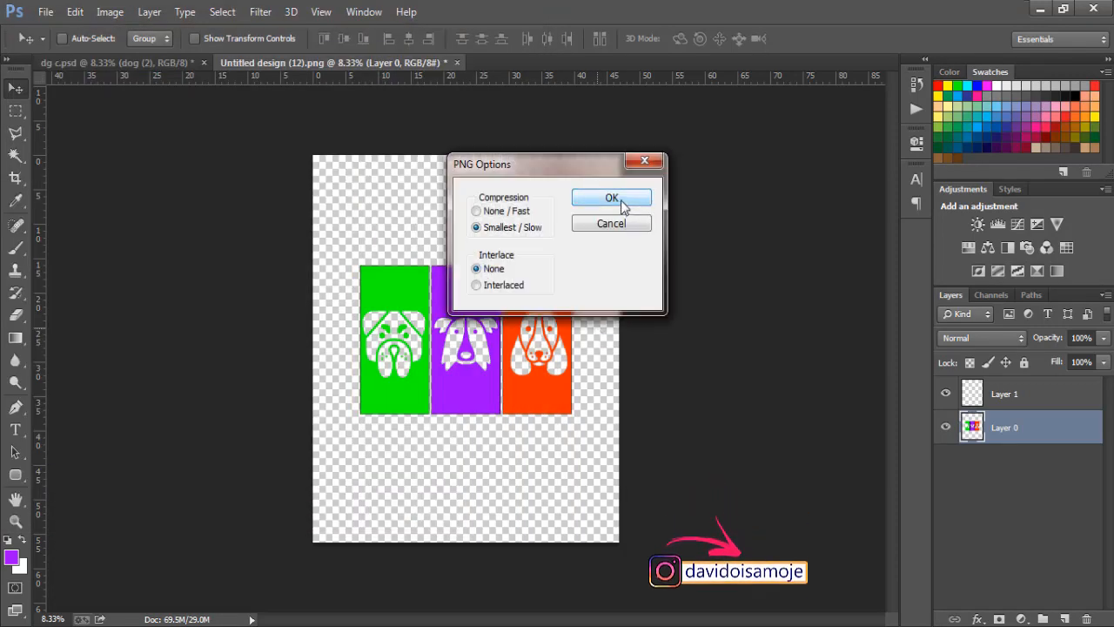
{"action": "left_click", "coordinate": [622, 202]}
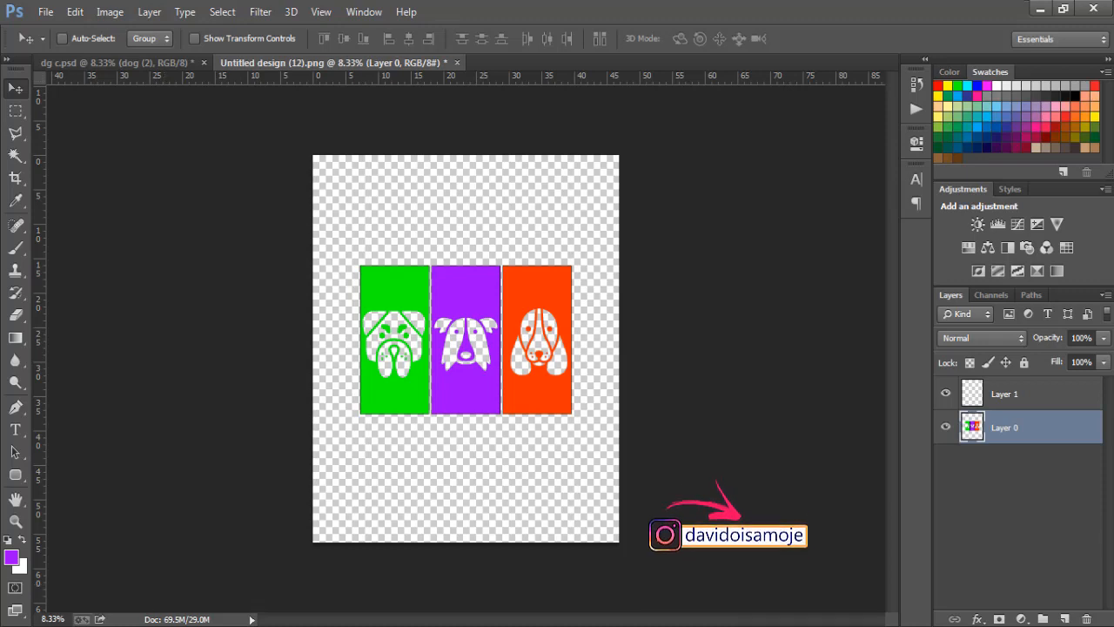
Step: Open 'New tshirt mockup on hunger' from the Pictures > MOckUps folder
{"action": "left_click", "coordinate": [131, 557]}
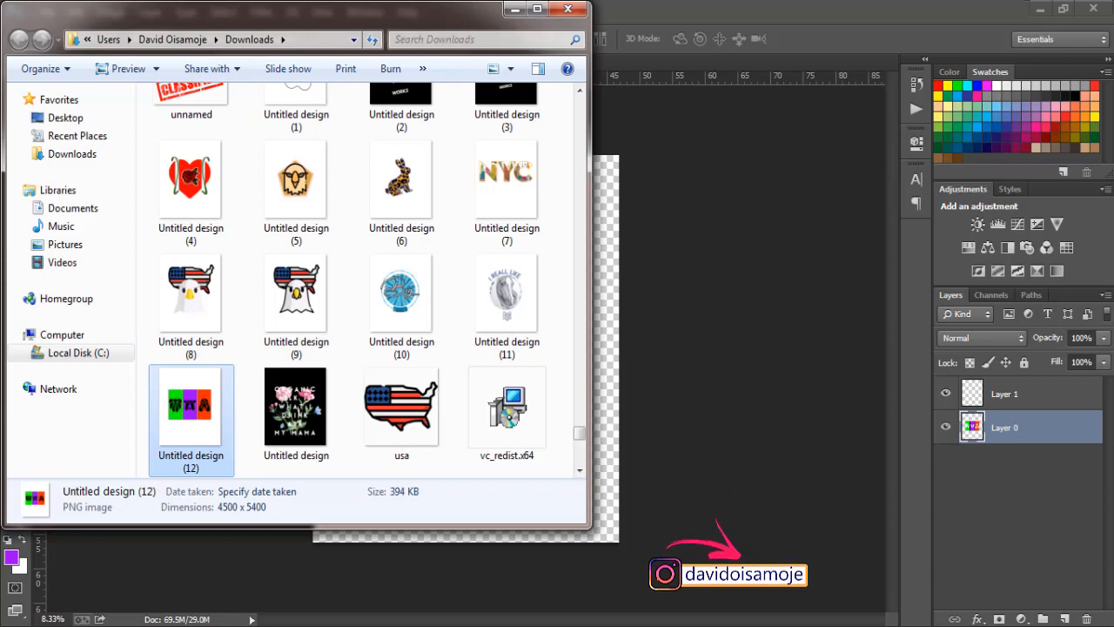
{"action": "left_click", "coordinate": [62, 245]}
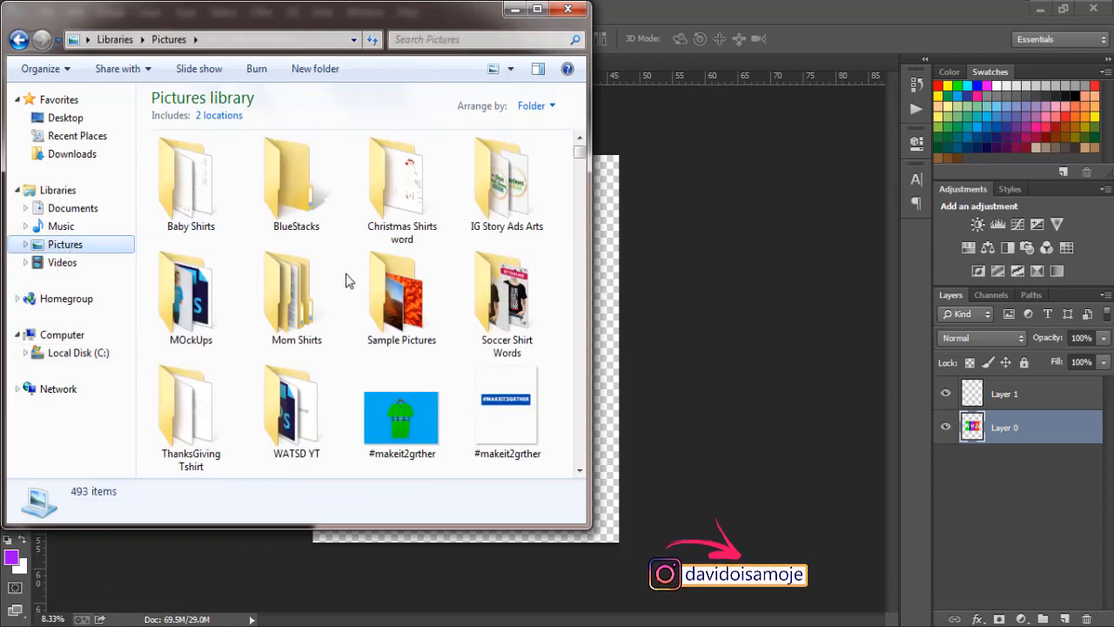
{"action": "double_click", "coordinate": [183, 301]}
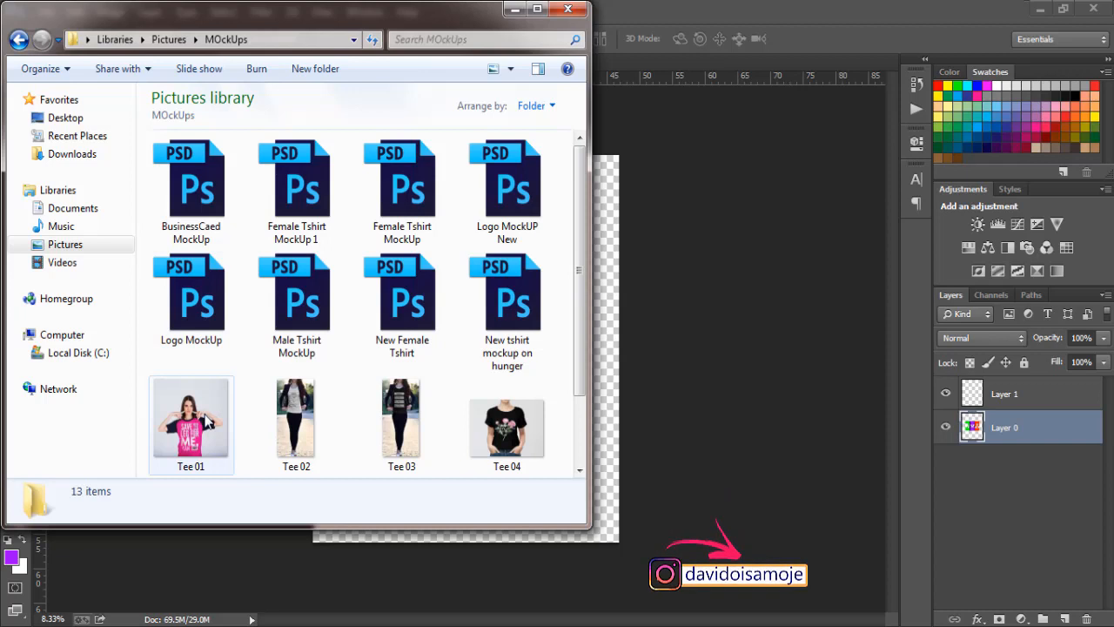
{"action": "double_click", "coordinate": [506, 324]}
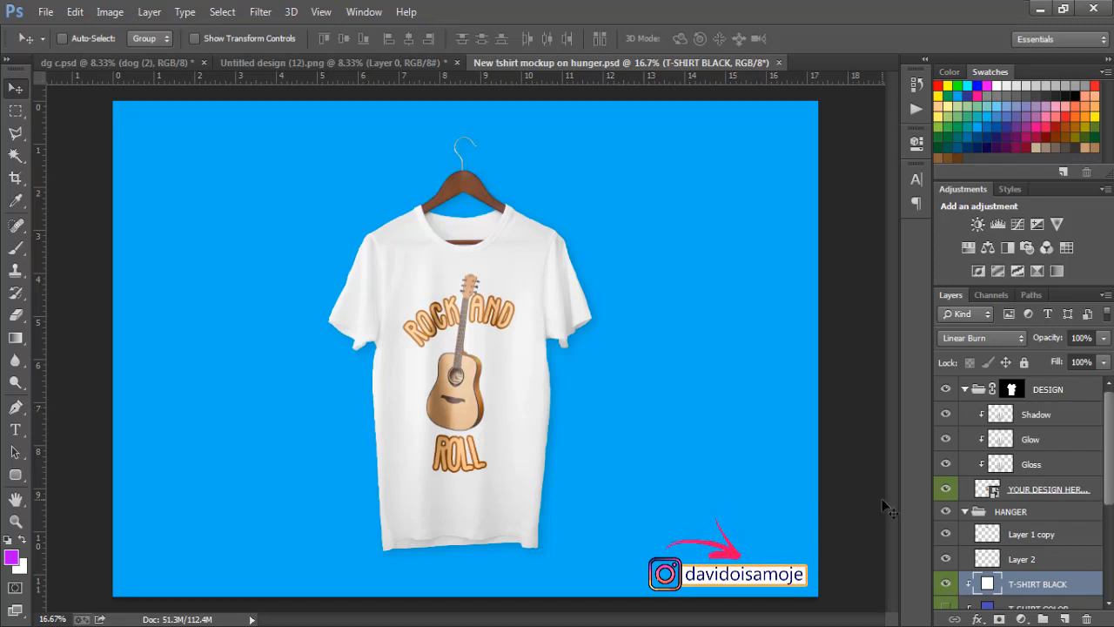
Step: Open the shirt's design smart object, delete the RANDR guitar layer, and locate dg c
{"action": "double_click", "coordinate": [982, 490]}
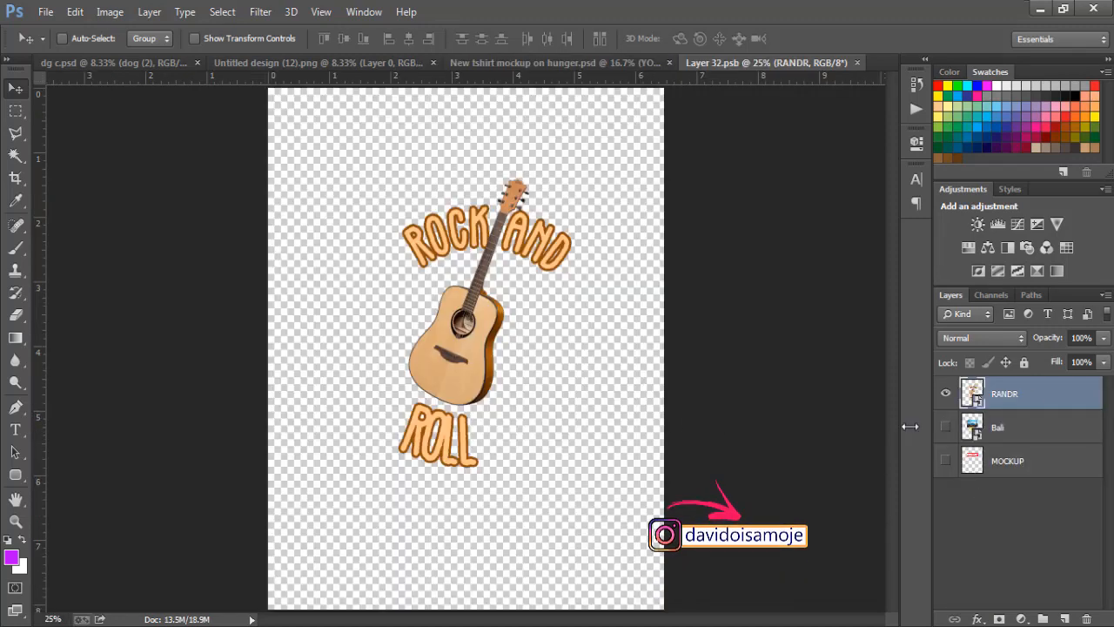
{"action": "key", "text": "Delete"}
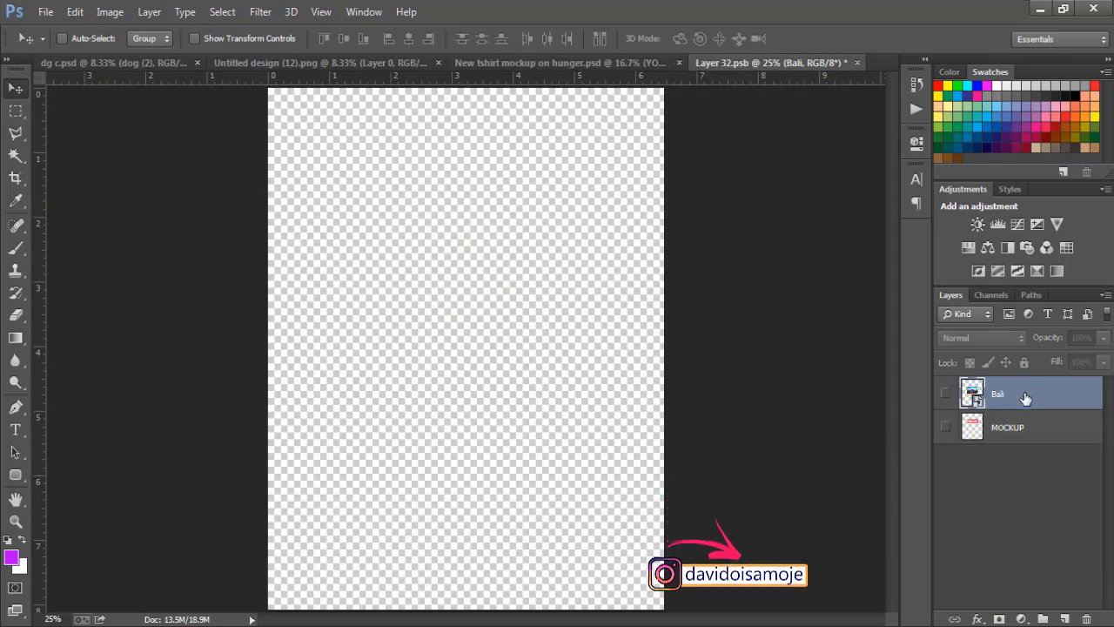
{"action": "left_click", "coordinate": [121, 625]}
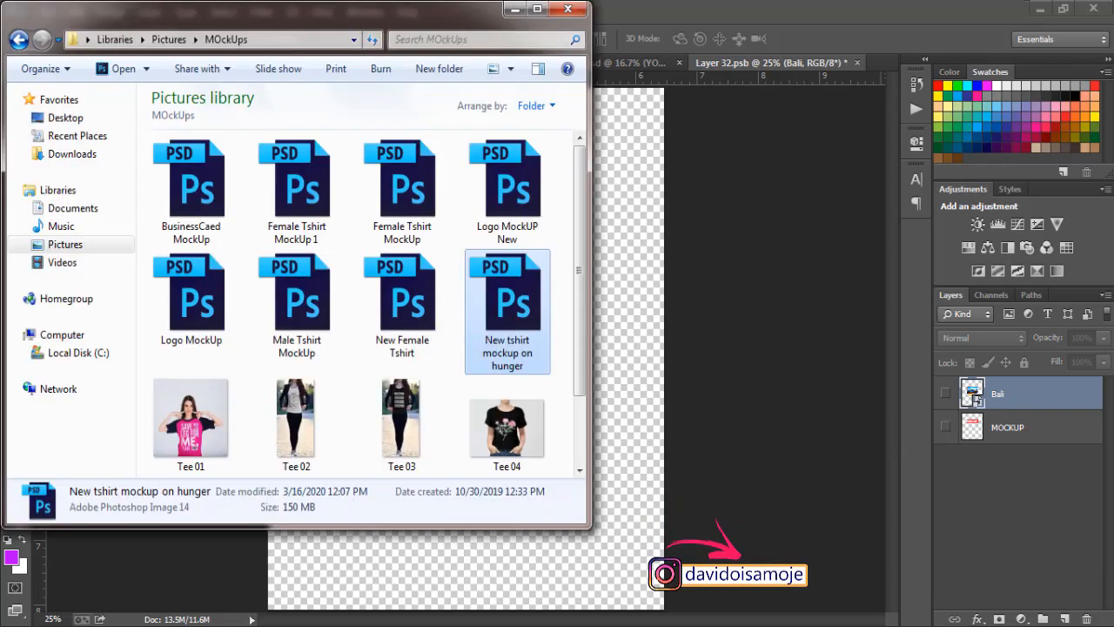
{"action": "left_click", "coordinate": [43, 247]}
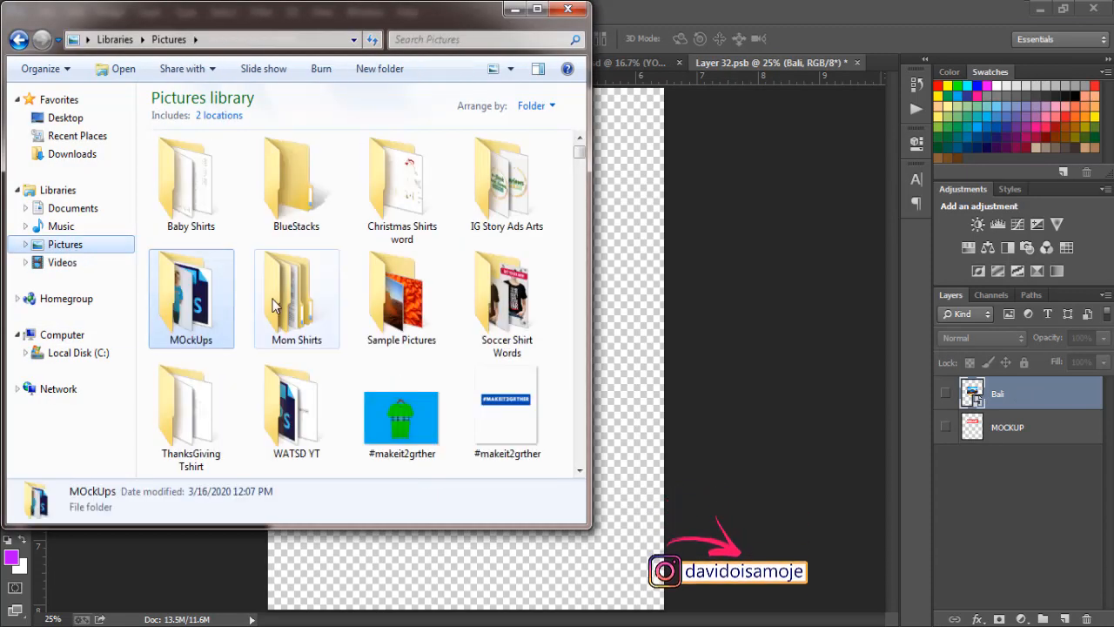
{"action": "left_click", "coordinate": [276, 306]}
{"action": "key", "text": "d"}
{"action": "key", "text": "g"}
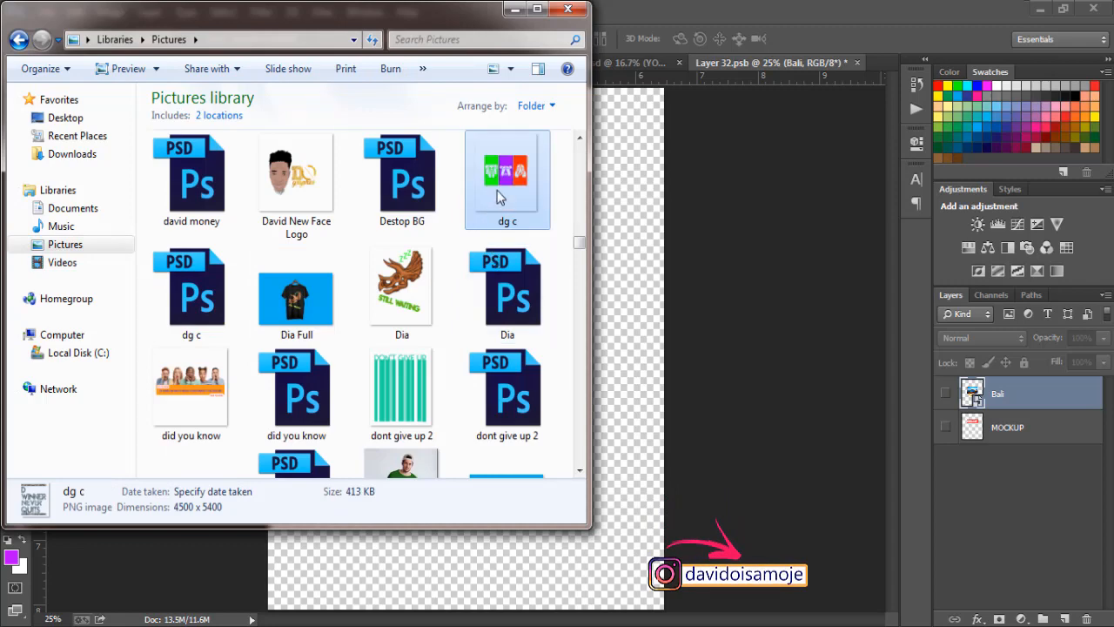
Step: Place the dg c image on the canvas and shrink it around its centre
{"action": "left_click_drag", "start_coordinate": [498, 192], "coordinate": [613, 357]}
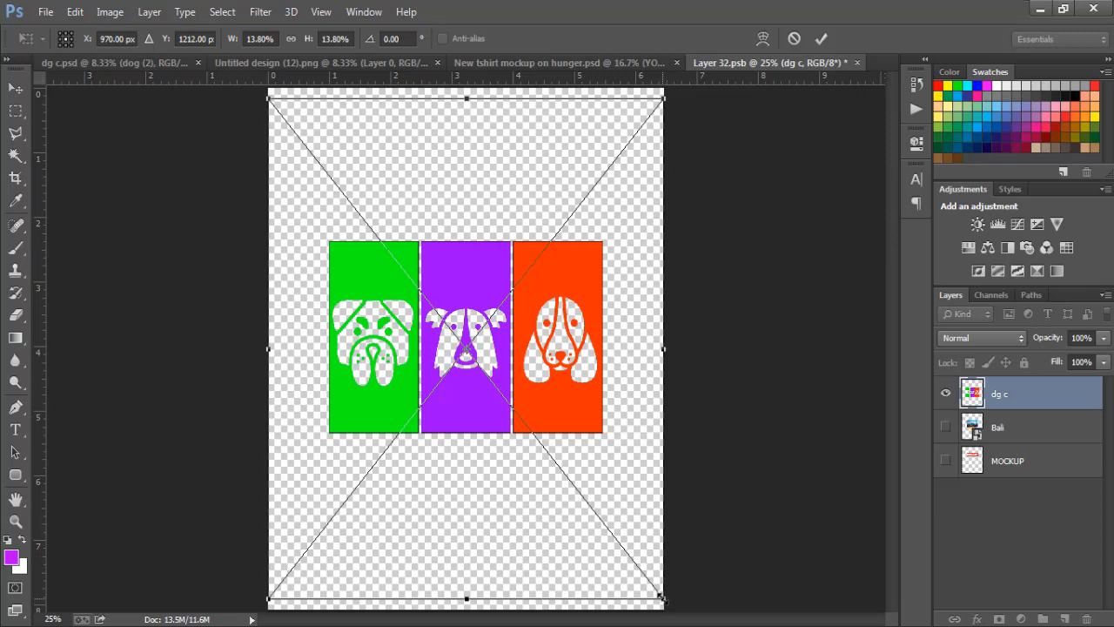
{"action": "left_click_drag", "start_coordinate": [661, 598], "coordinate": [606, 525]}
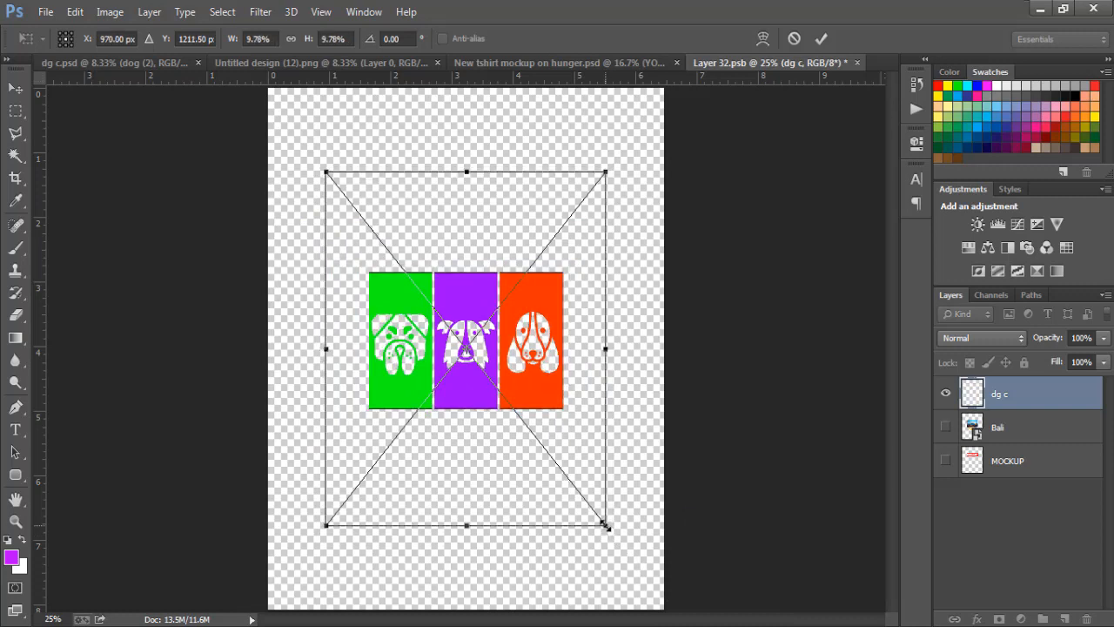
{"action": "key", "text": "Return"}
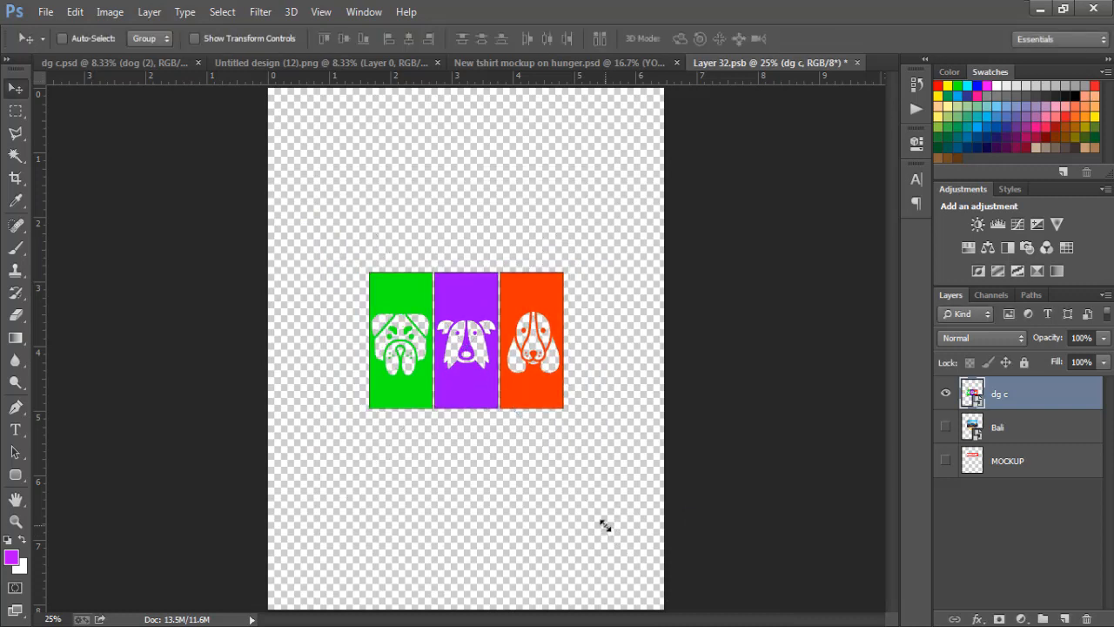
Step: Save the edited smart object contents and return to the t-shirt mockup
{"action": "left_click", "coordinate": [43, 12]}
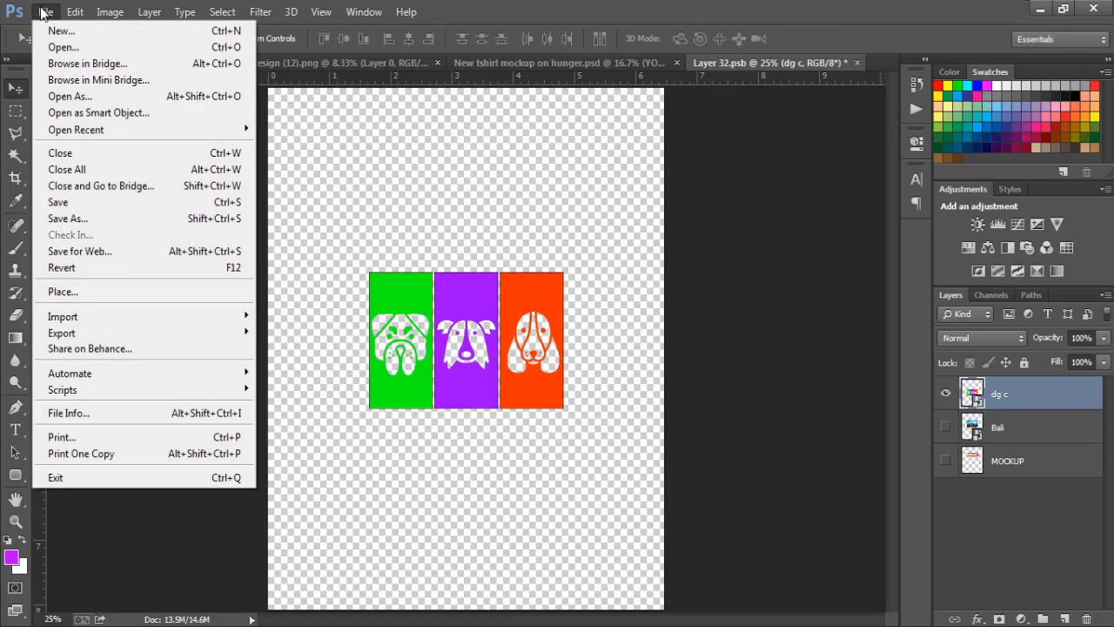
{"action": "left_click", "coordinate": [59, 203]}
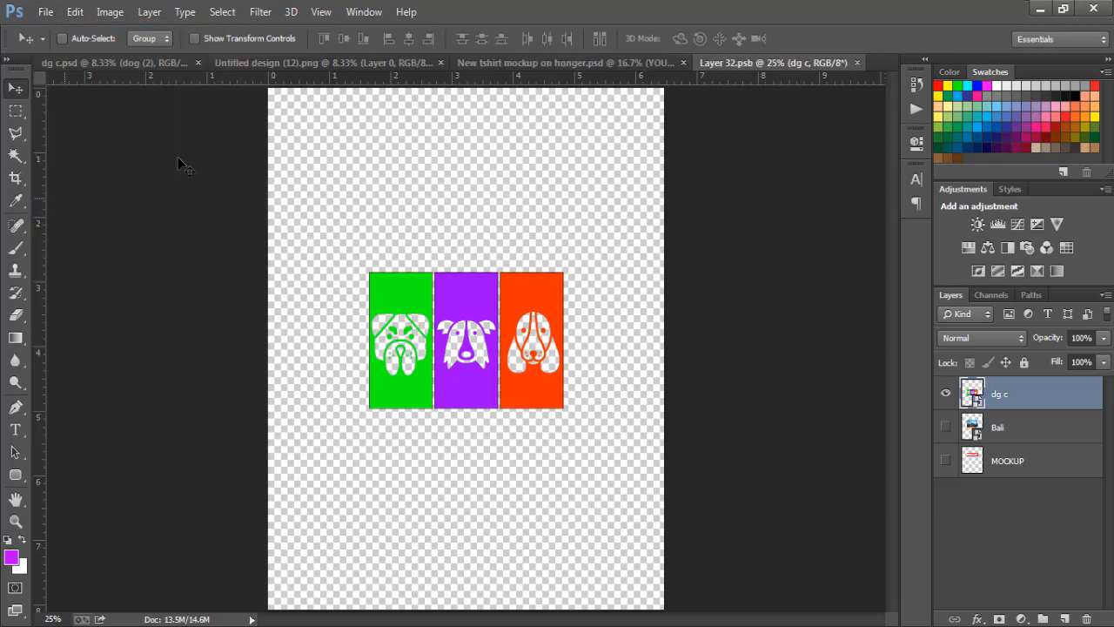
{"action": "left_click", "coordinate": [512, 64]}
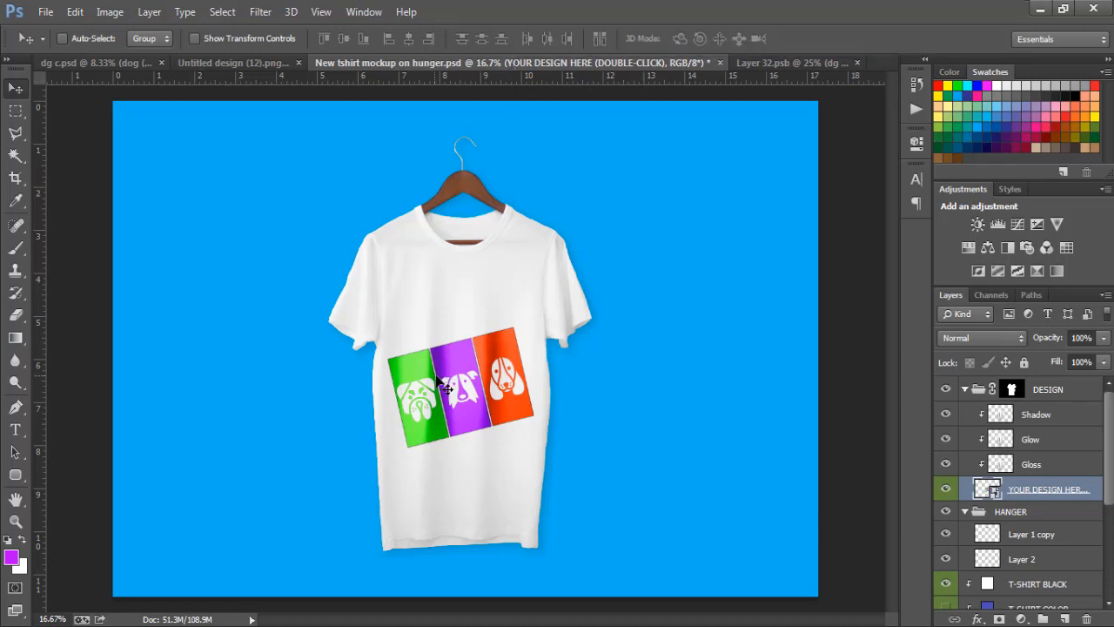
Step: Move the dog design up and slightly left, then preview the T-SHIRT COLOR layer
{"action": "left_click_drag", "start_coordinate": [478, 403], "coordinate": [484, 374]}
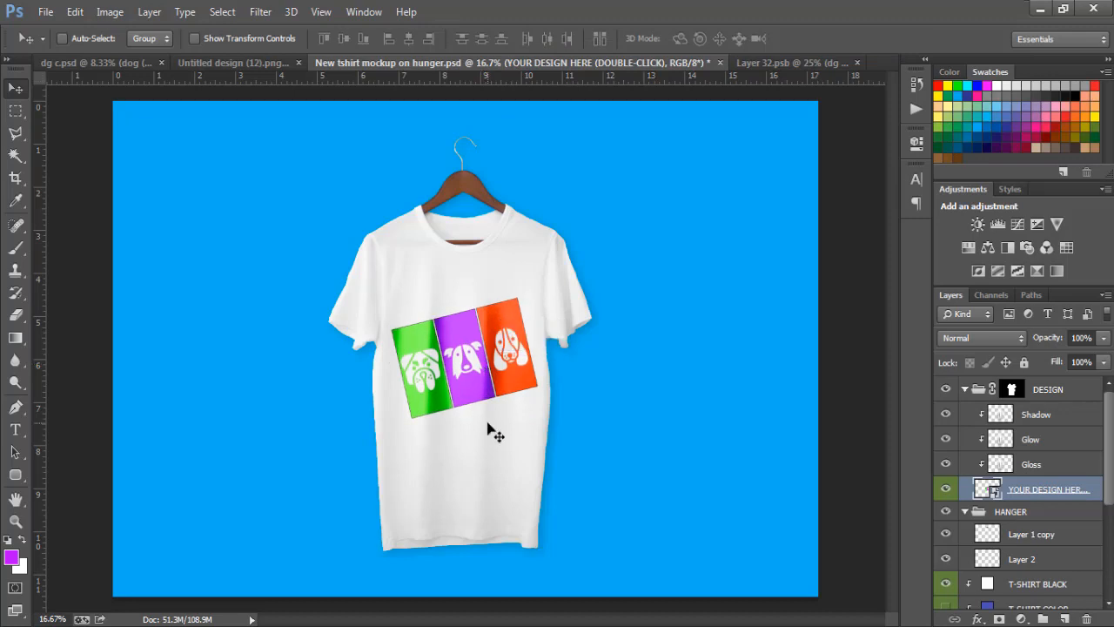
{"action": "key", "text": "Left"}
{"action": "key", "text": "Left"}
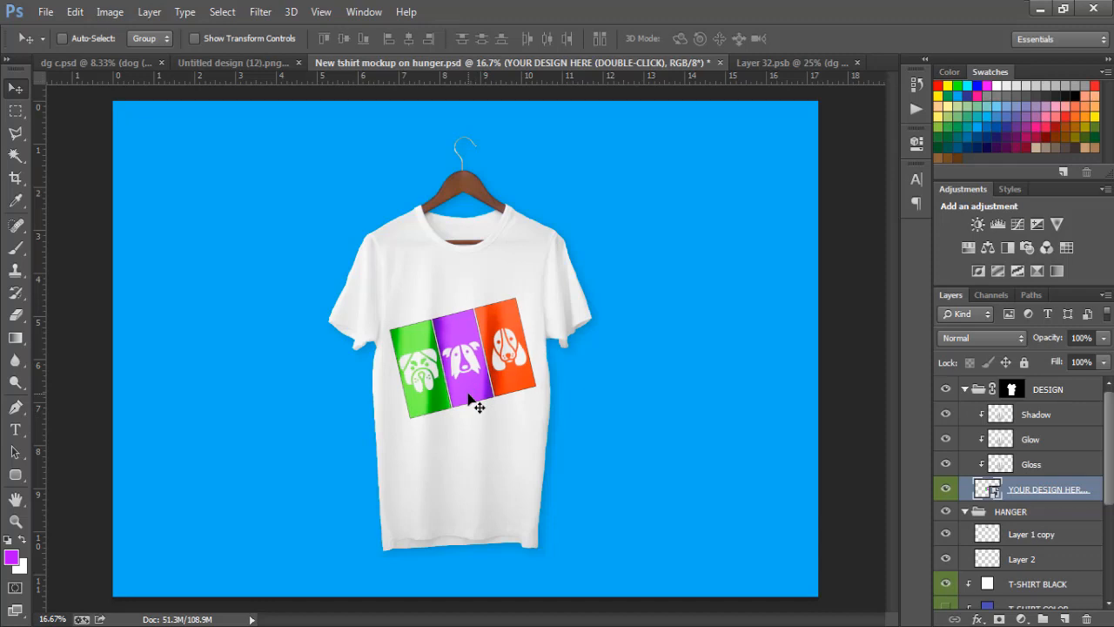
{"action": "key", "text": "Left"}
{"action": "key", "text": "Left"}
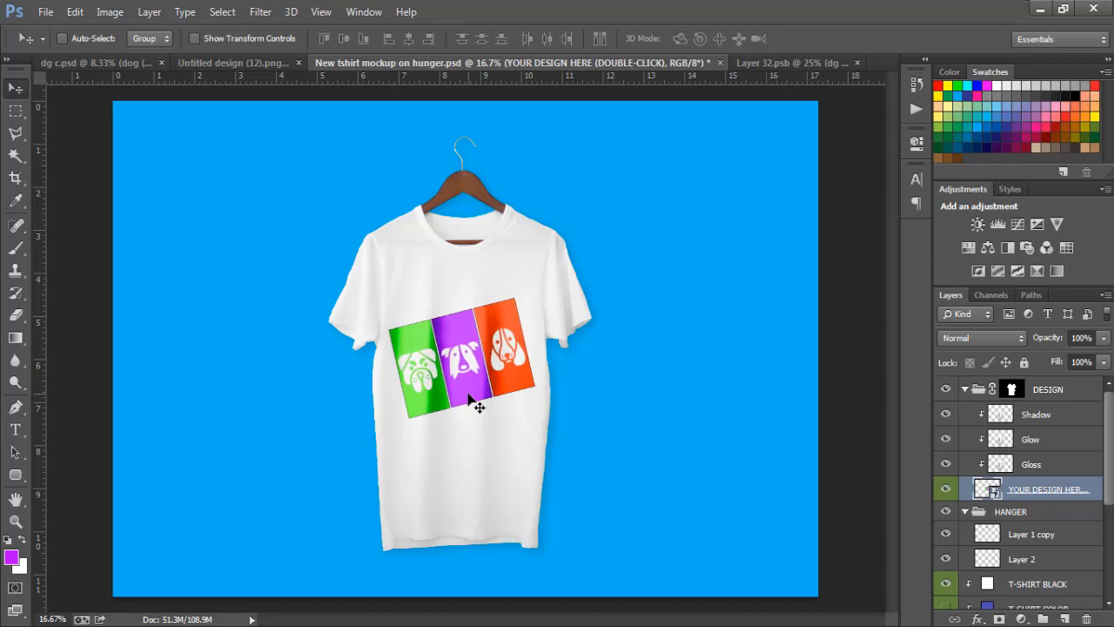
{"action": "key", "text": "Right"}
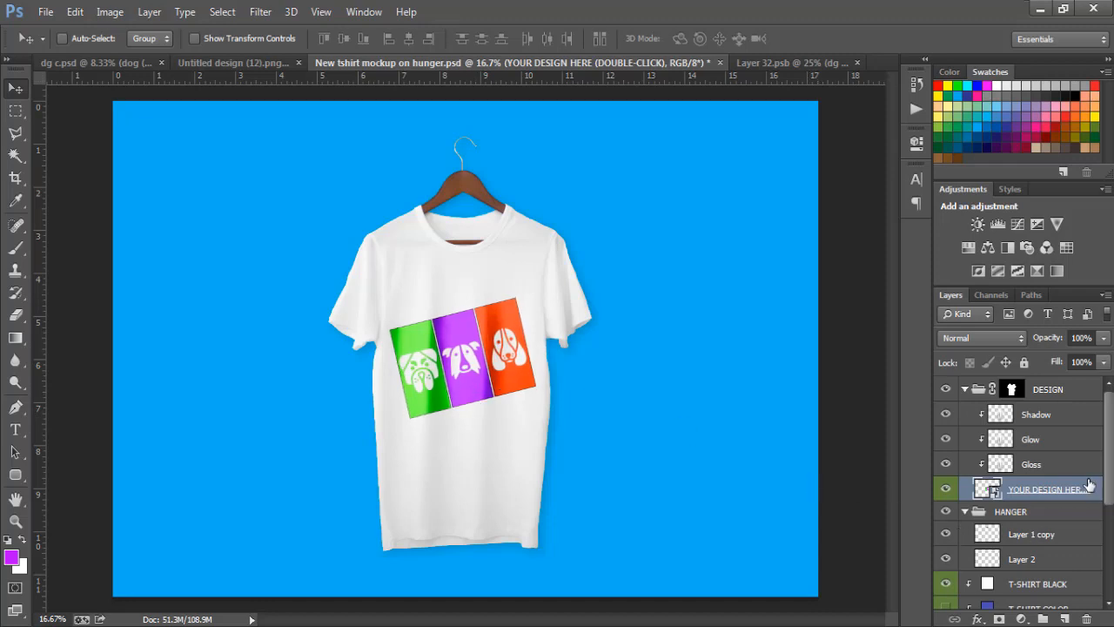
{"action": "scroll", "coordinate": [1090, 484], "scroll_direction": "down", "scroll_amount": 2}
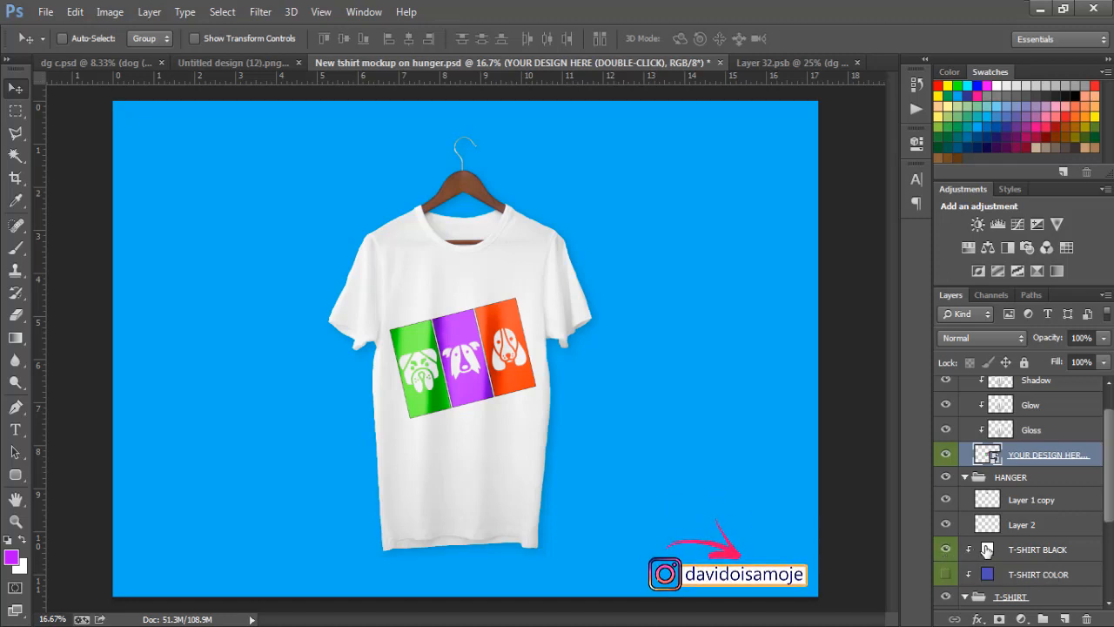
{"action": "left_click", "coordinate": [947, 576]}
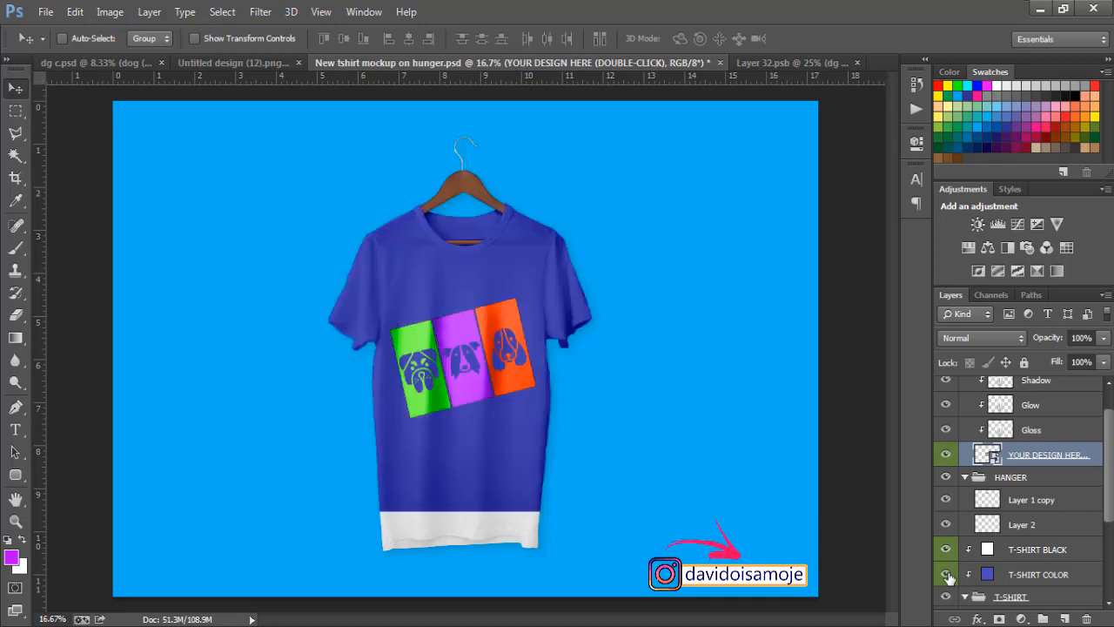
{"action": "left_click", "coordinate": [948, 576]}
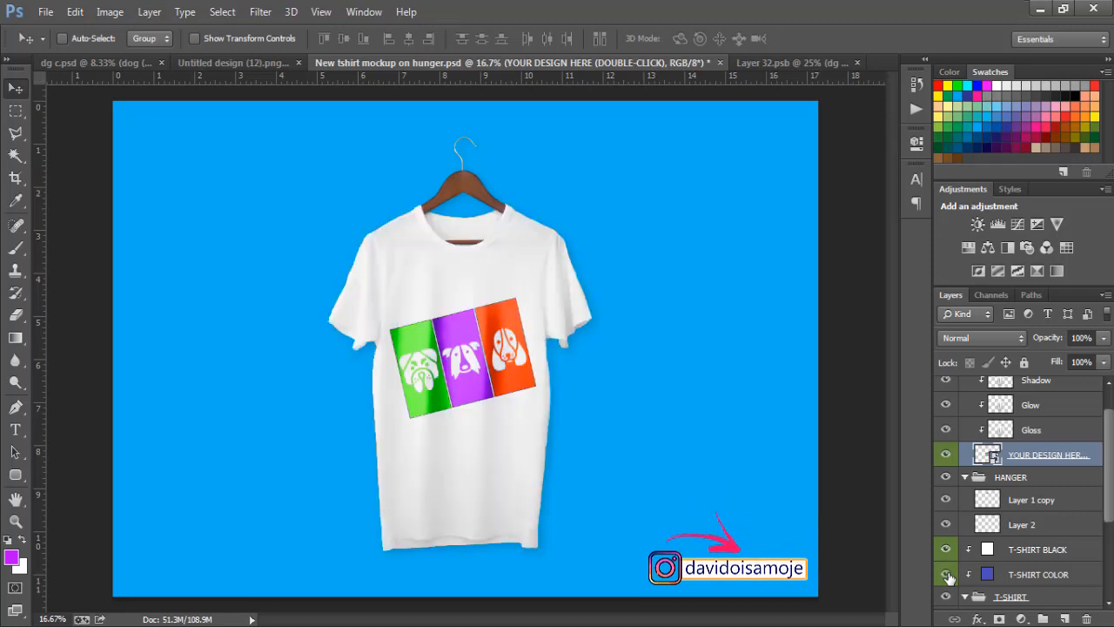
Step: Hide T-SHIRT COLOR and trial dark greys up to 292828 for T-SHIRT BLACK, then cancel
{"action": "left_click", "coordinate": [947, 575]}
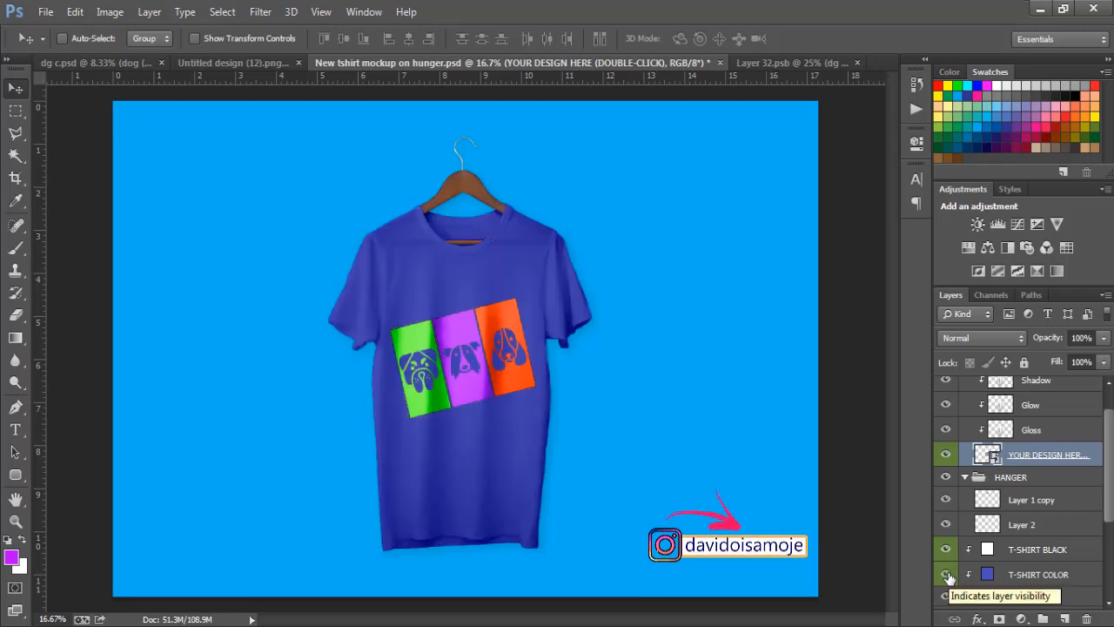
{"action": "left_click", "coordinate": [947, 575]}
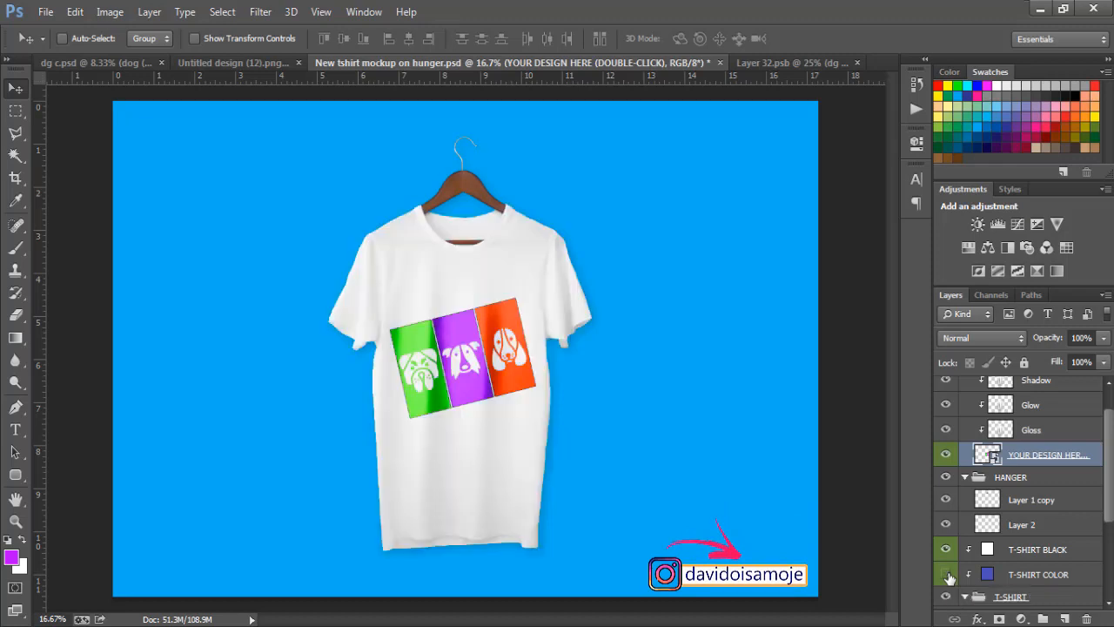
{"action": "left_click", "coordinate": [986, 551]}
{"action": "double_click", "coordinate": [987, 550]}
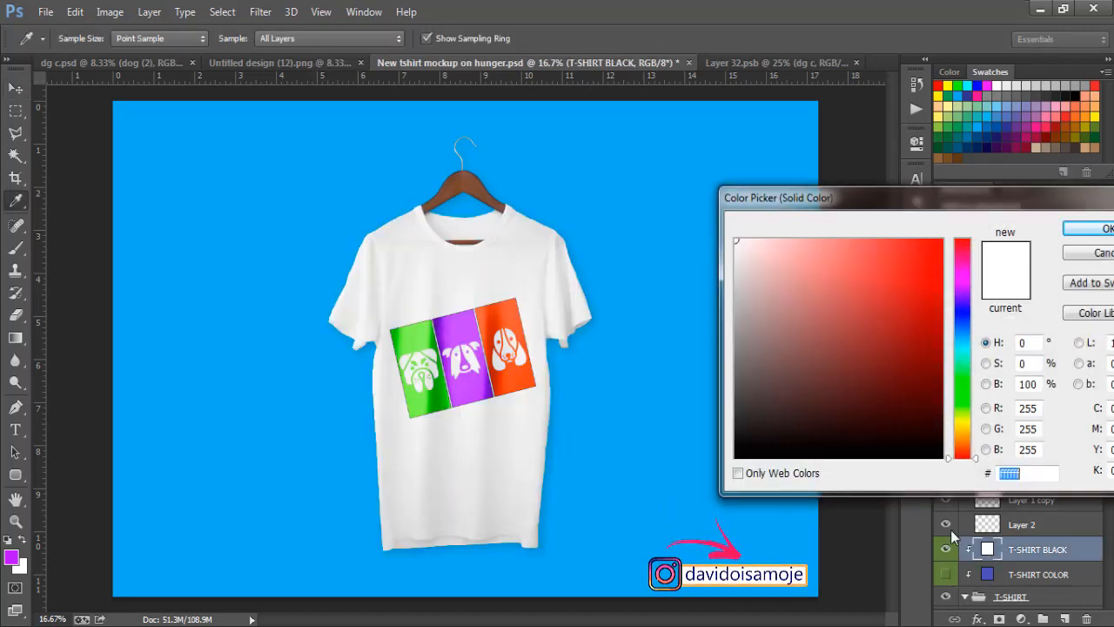
{"action": "left_click", "coordinate": [735, 457]}
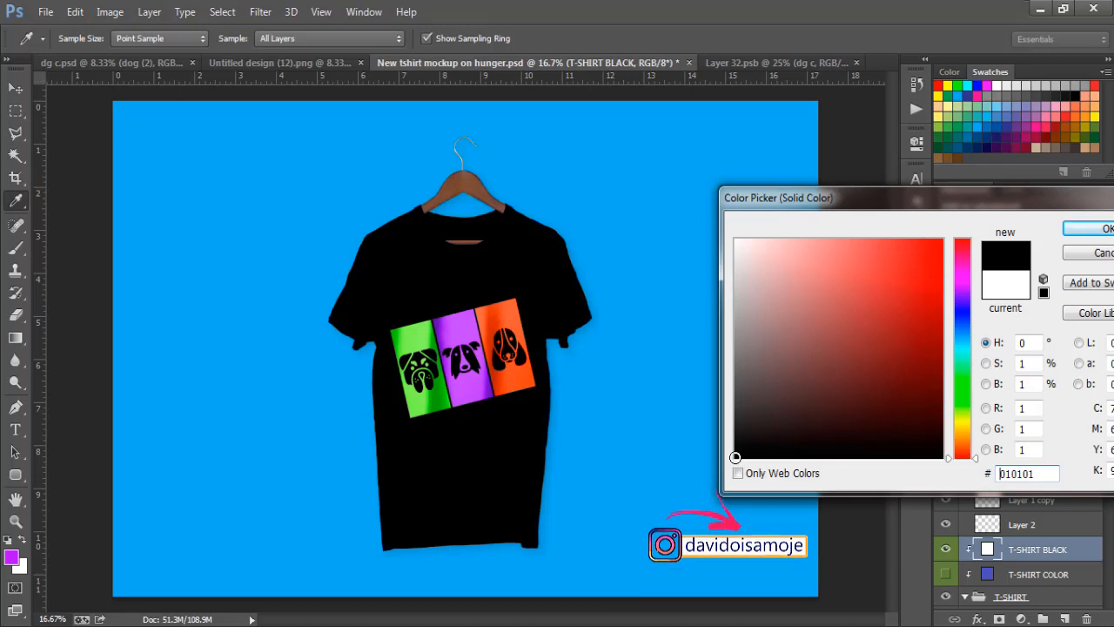
{"action": "left_click", "coordinate": [753, 445]}
{"action": "mouse_move", "coordinate": [753, 445]}
{"action": "left_mouse_down"}
{"action": "mouse_move", "coordinate": [752, 397]}
{"action": "mouse_move", "coordinate": [742, 436]}
{"action": "left_mouse_up"}
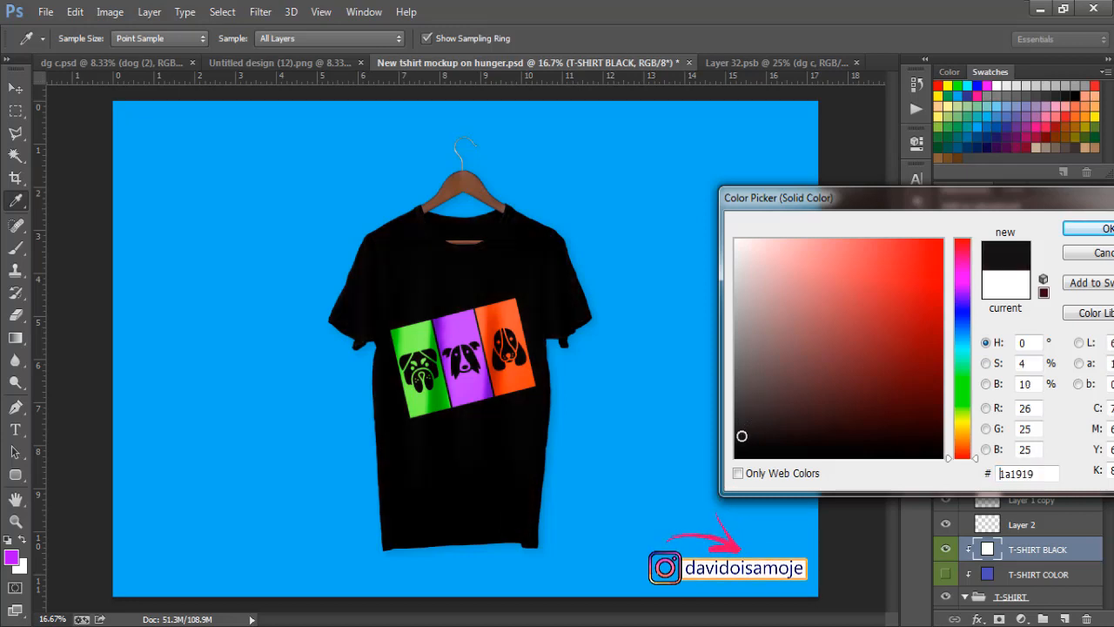
{"action": "left_click", "coordinate": [758, 437]}
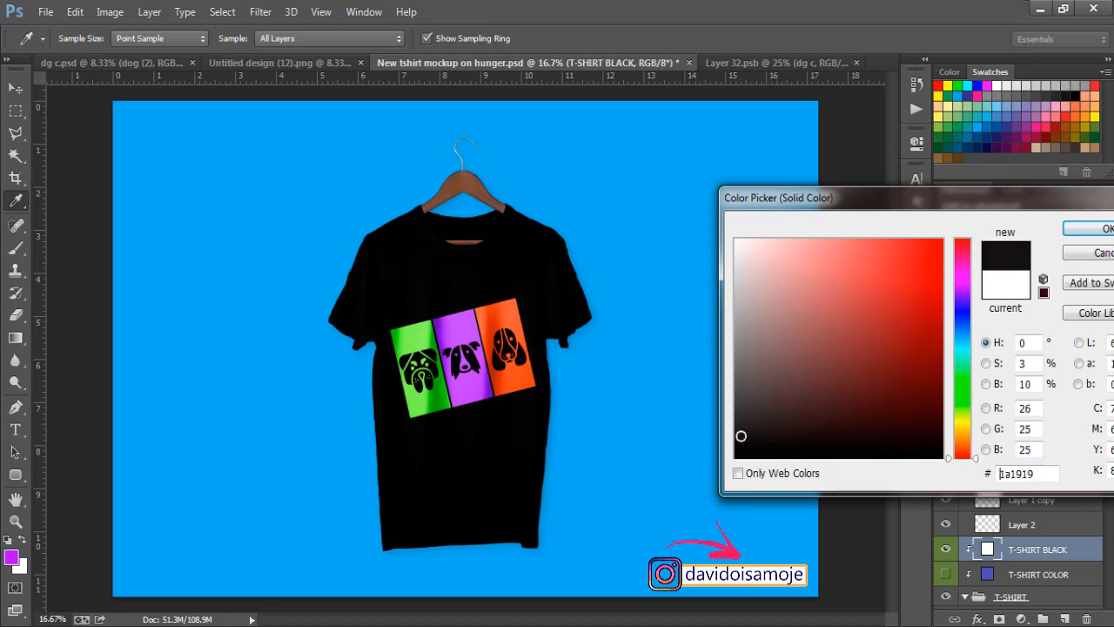
{"action": "left_click", "coordinate": [741, 423]}
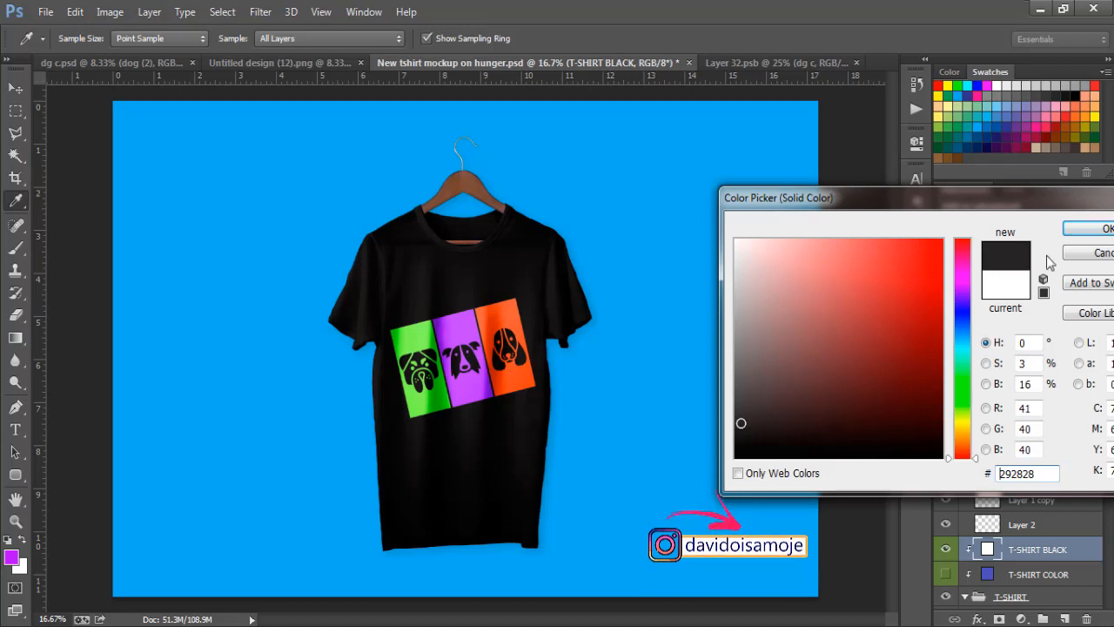
{"action": "left_click", "coordinate": [1092, 254]}
Step: Set the T-SHIRT BLACK fill to 191616, show it, and reopen its colour picker
{"action": "left_click", "coordinate": [945, 549]}
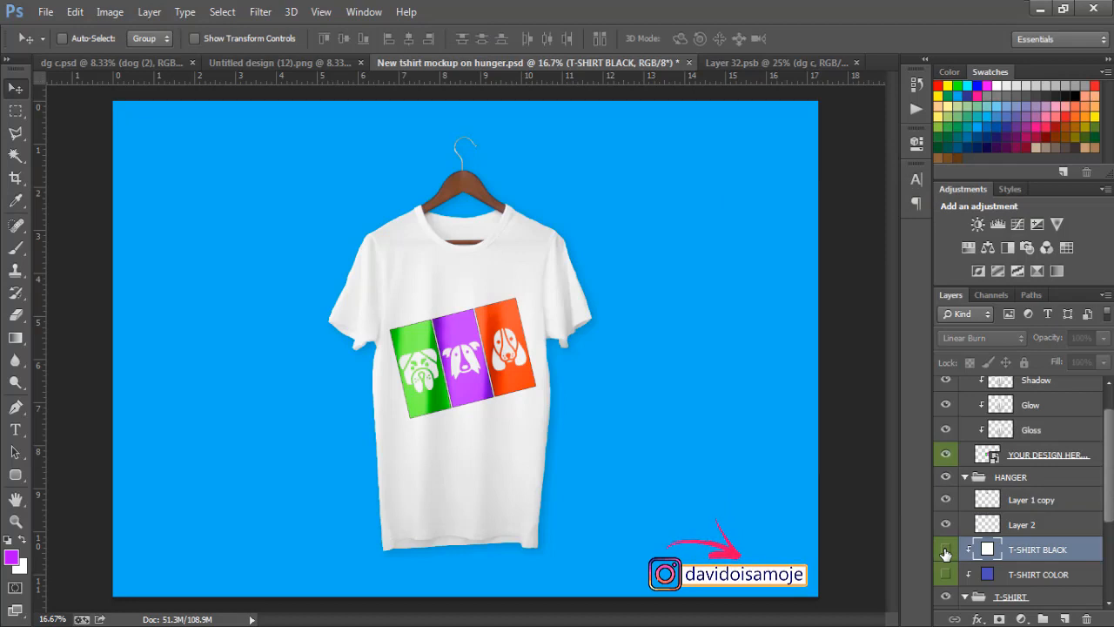
{"action": "double_click", "coordinate": [987, 550]}
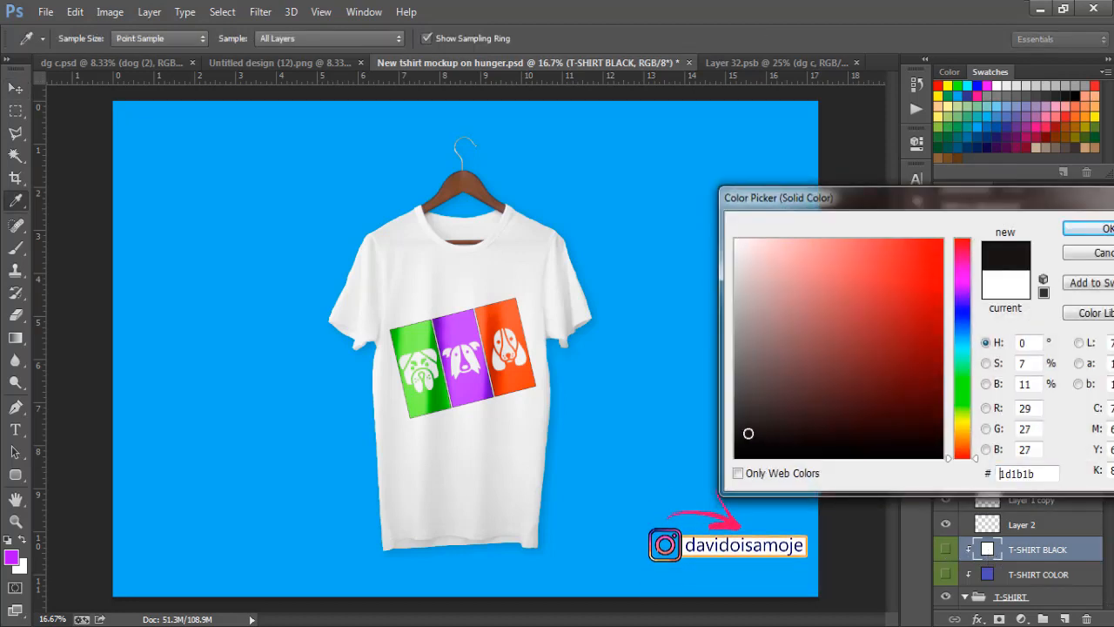
{"action": "left_click", "coordinate": [760, 436]}
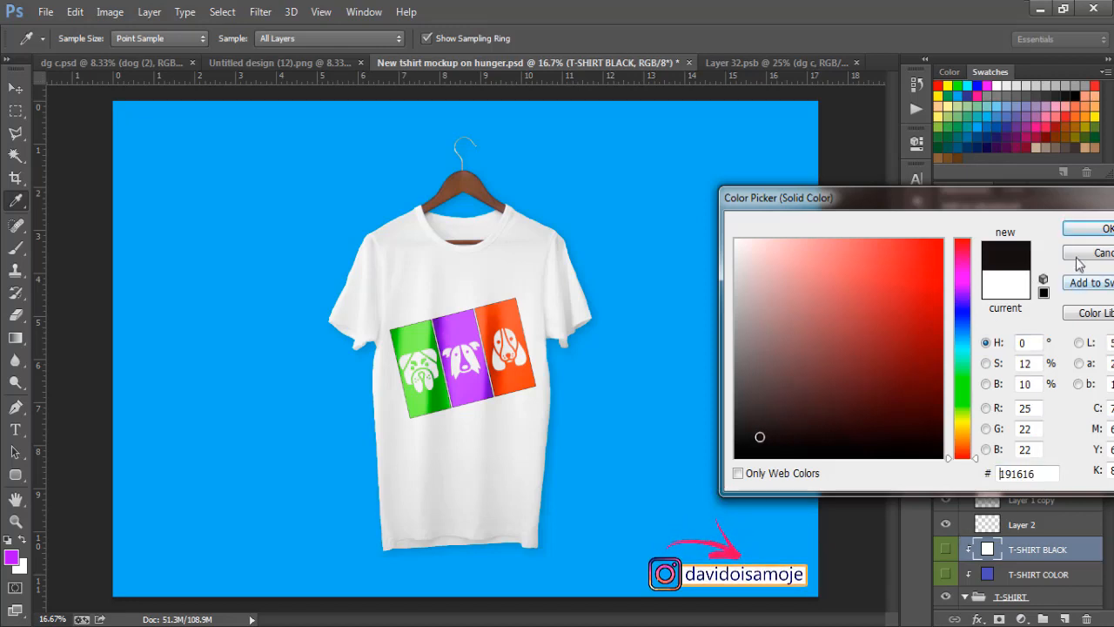
{"action": "left_click", "coordinate": [1082, 230]}
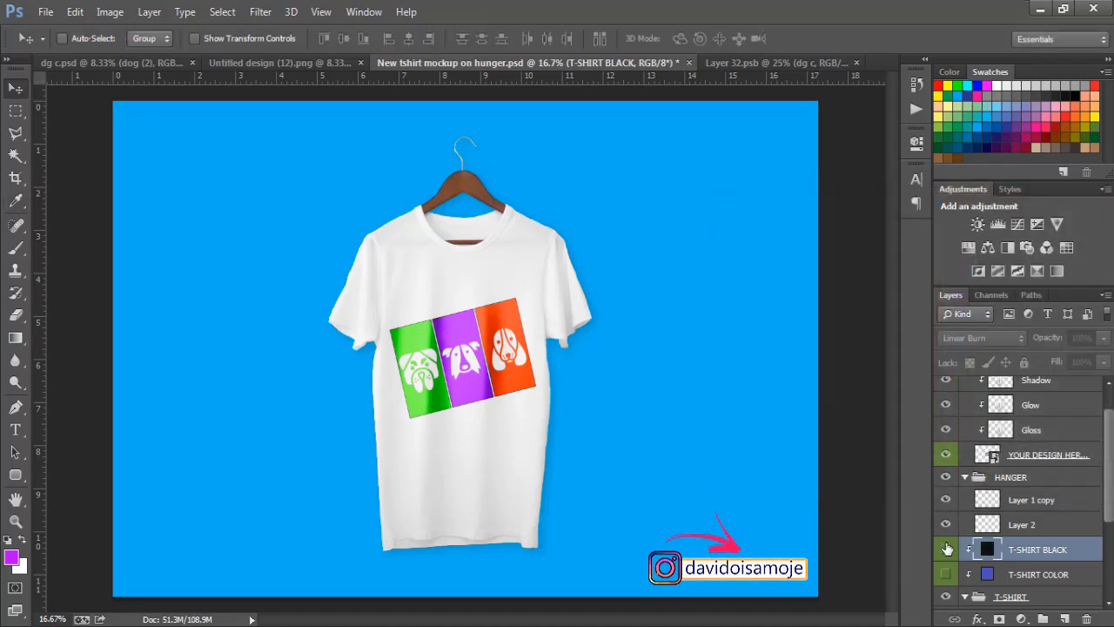
{"action": "left_click", "coordinate": [946, 549]}
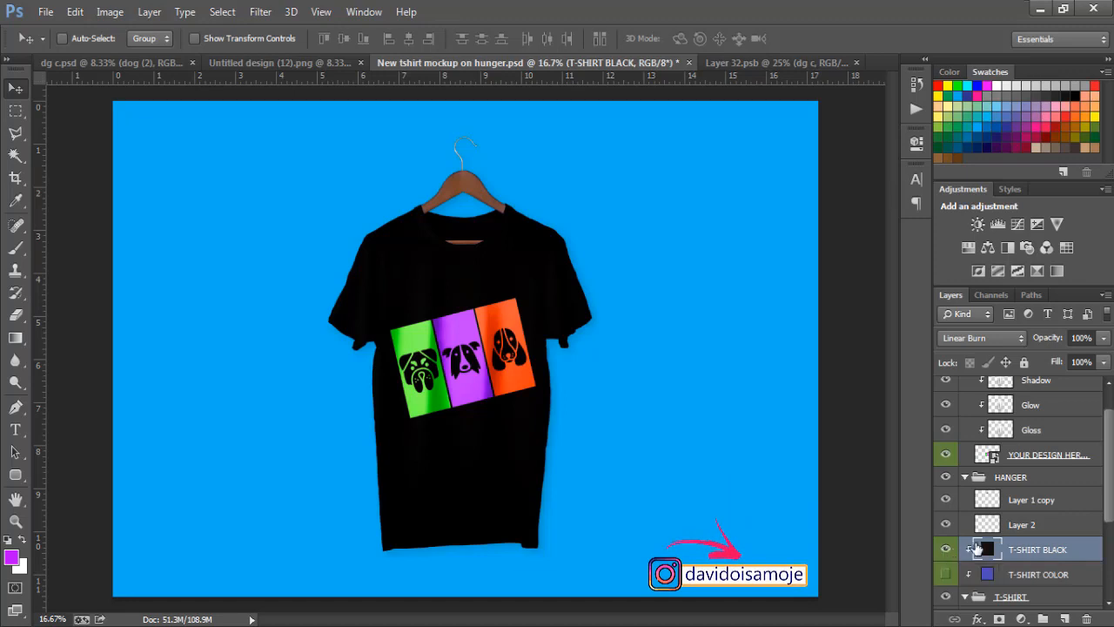
{"action": "double_click", "coordinate": [988, 549]}
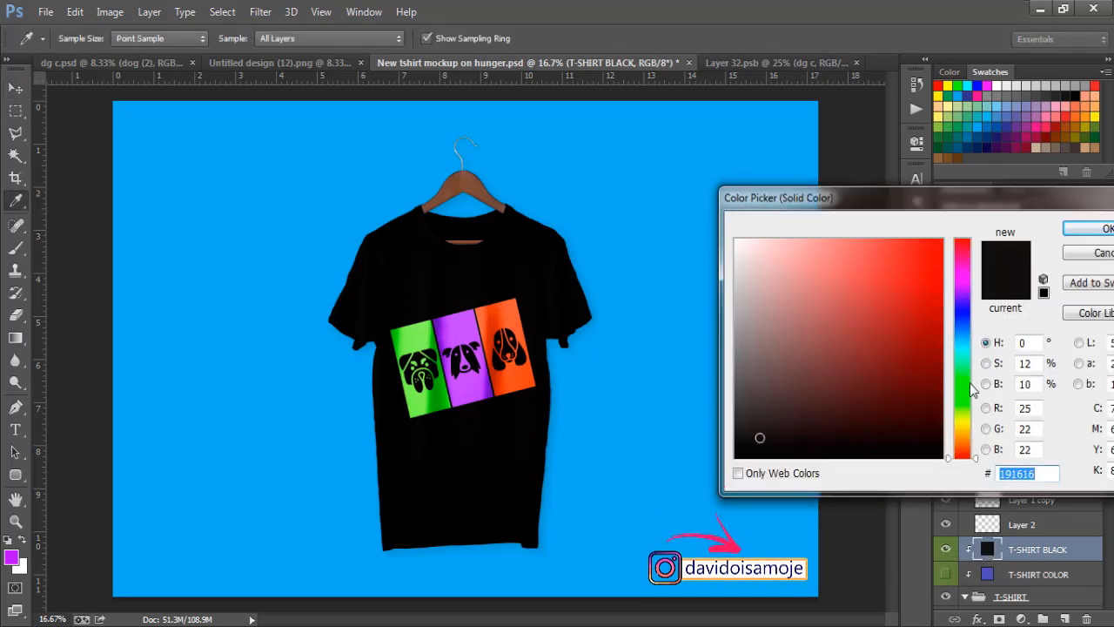
Step: Try swatch colours from yellows through pinks and purples to dark blue on the shirt
{"action": "left_click", "coordinate": [947, 111]}
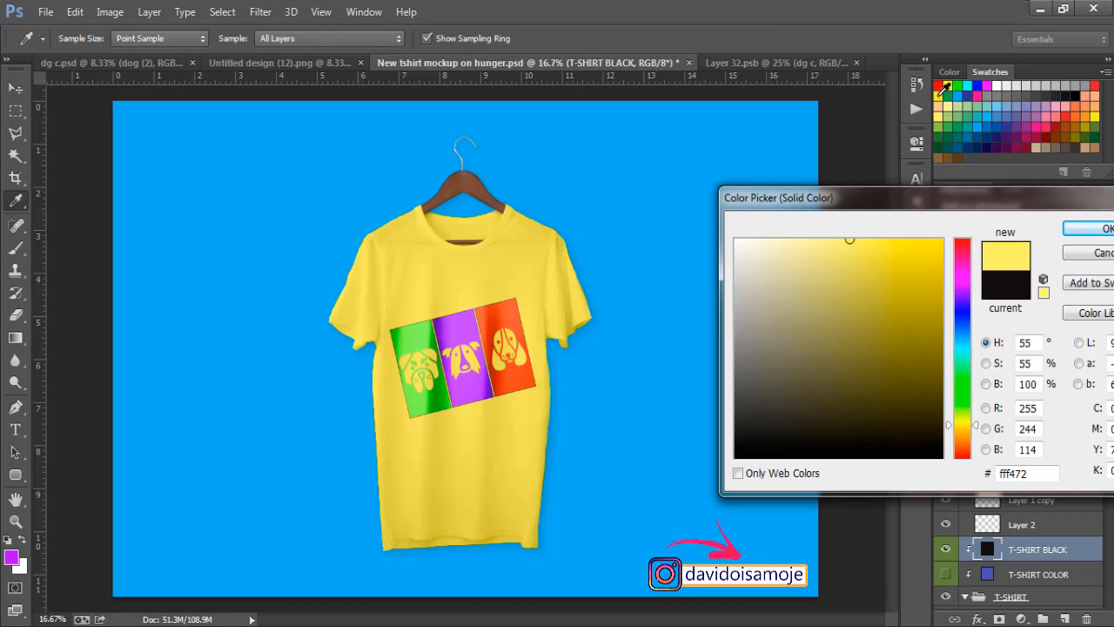
{"action": "left_click", "coordinate": [942, 94]}
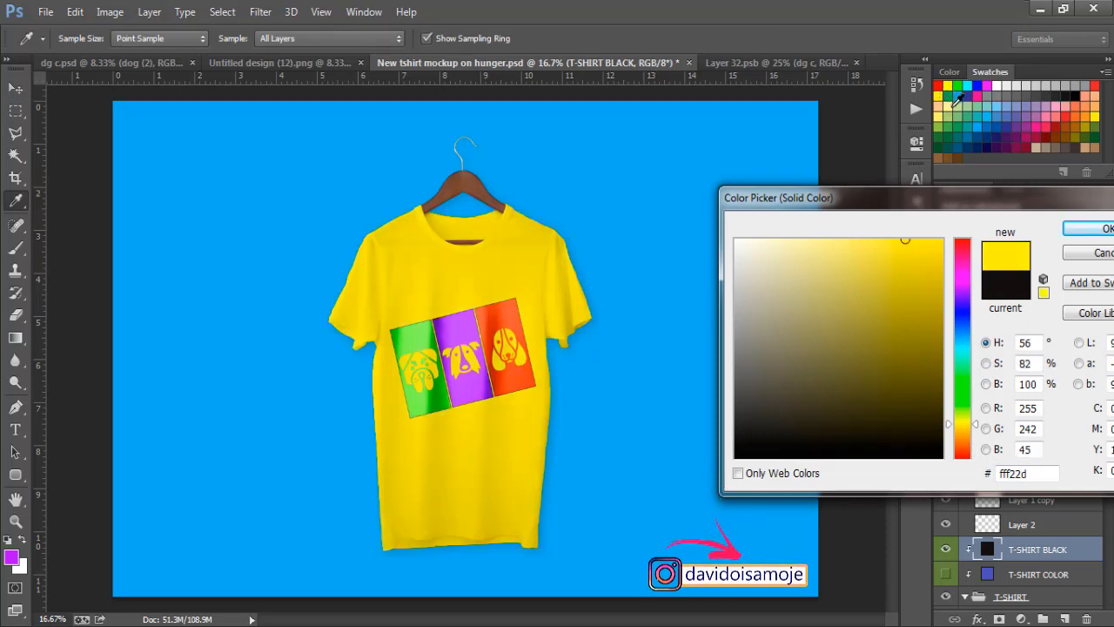
{"action": "left_click", "coordinate": [960, 99]}
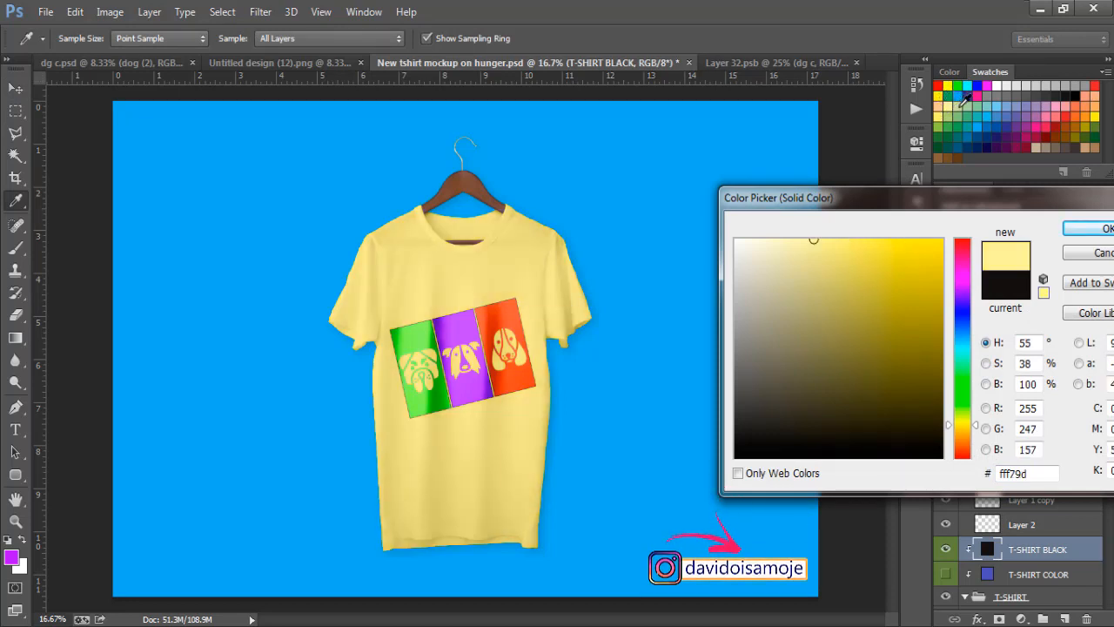
{"action": "left_click", "coordinate": [964, 99]}
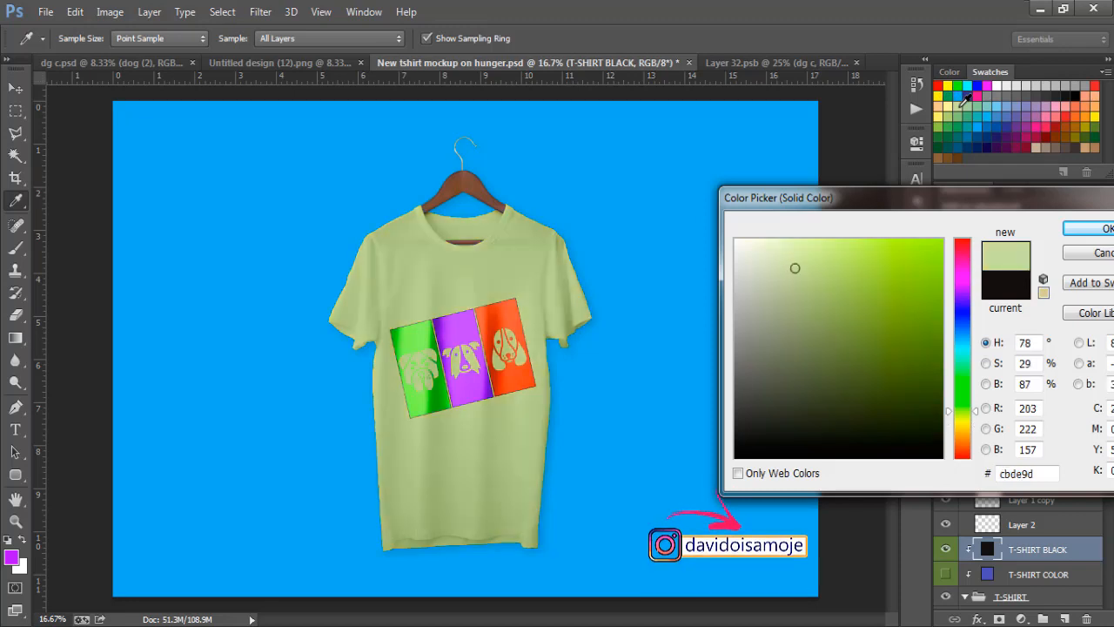
{"action": "left_click", "coordinate": [981, 96]}
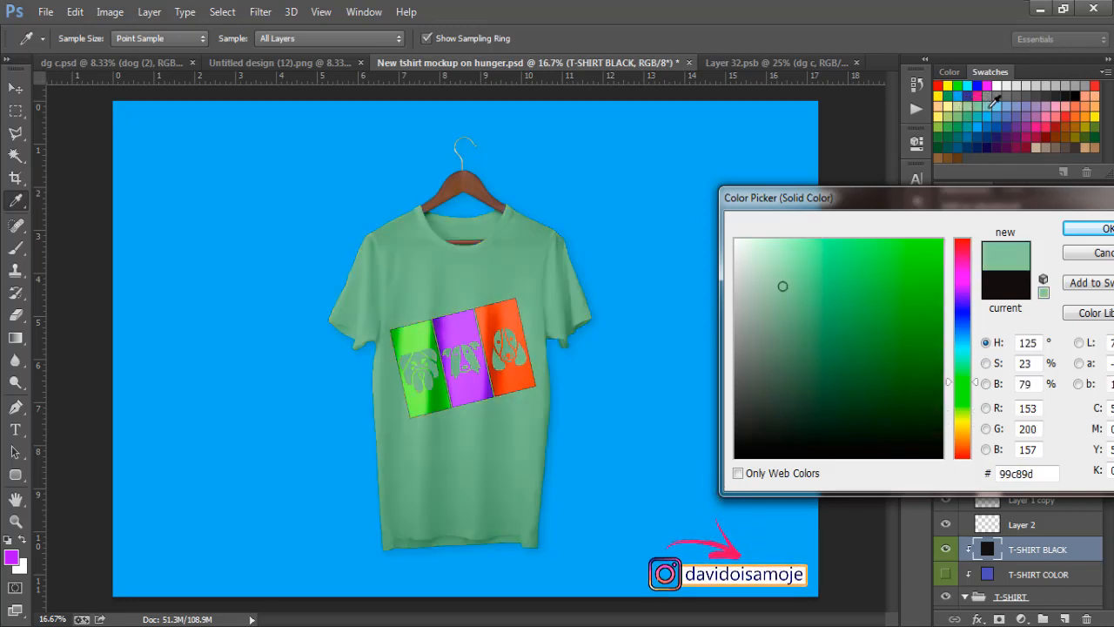
{"action": "left_click", "coordinate": [997, 100]}
{"action": "left_click", "coordinate": [1005, 101]}
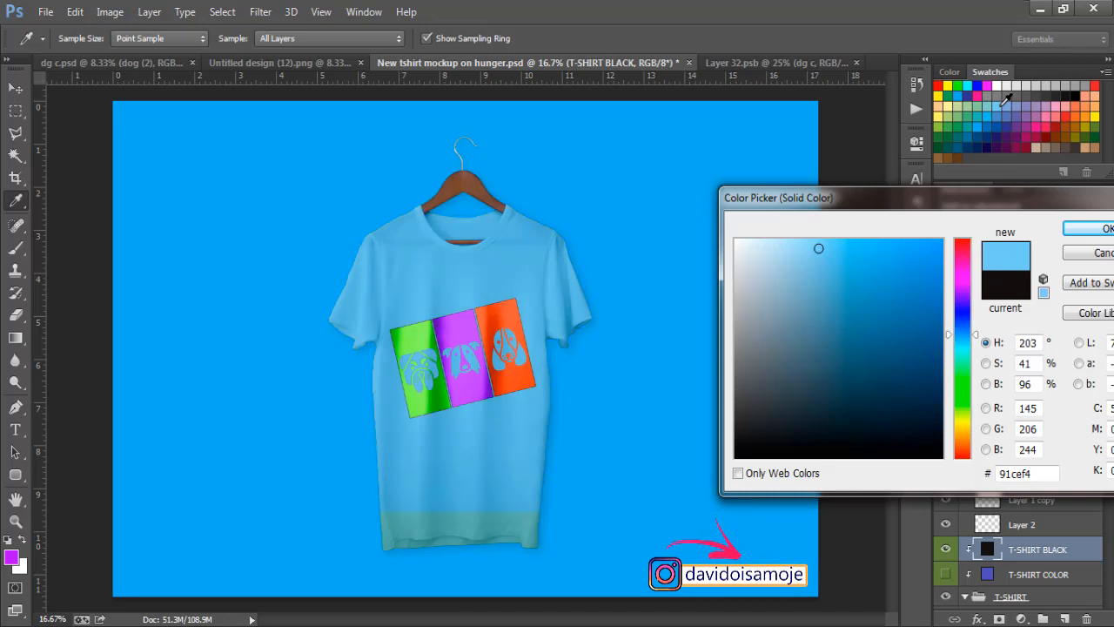
{"action": "left_click", "coordinate": [1033, 110]}
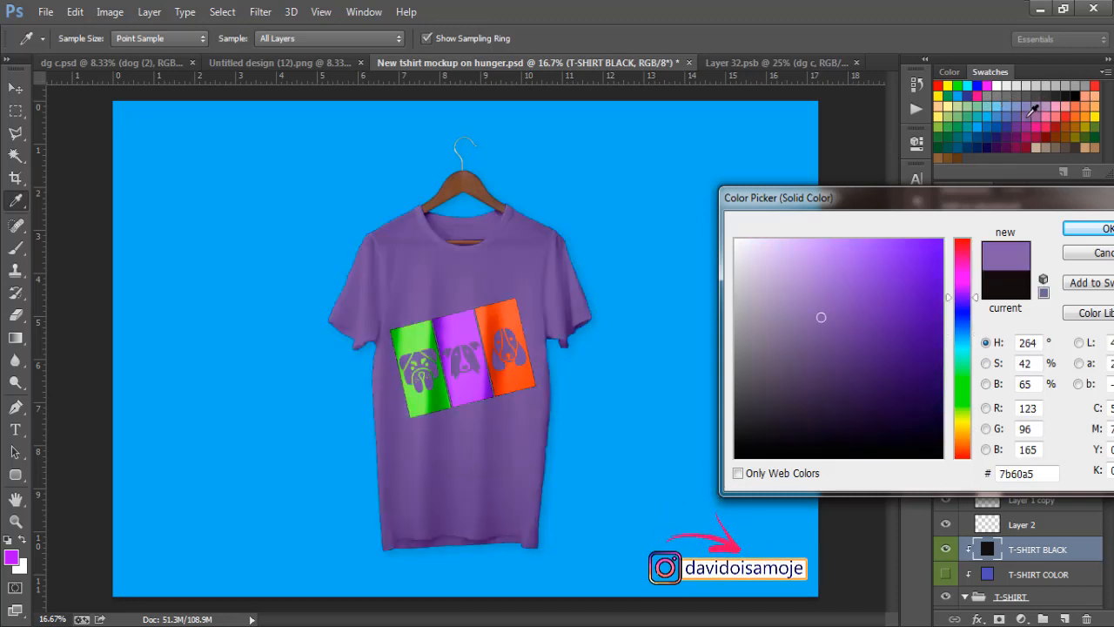
{"action": "left_click", "coordinate": [1047, 122]}
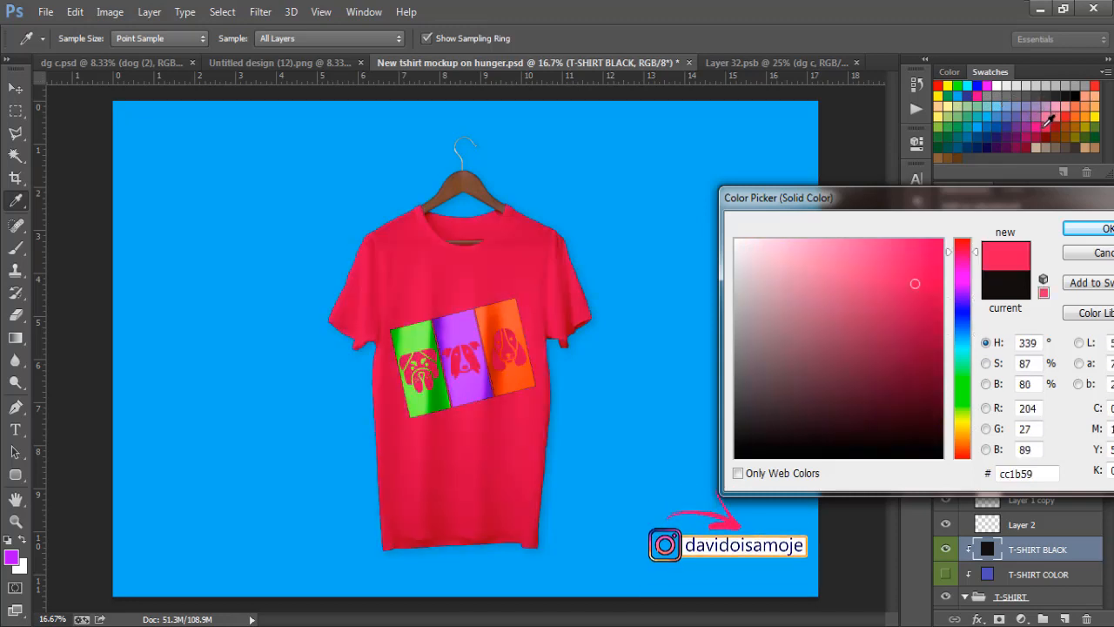
{"action": "left_click", "coordinate": [1040, 124]}
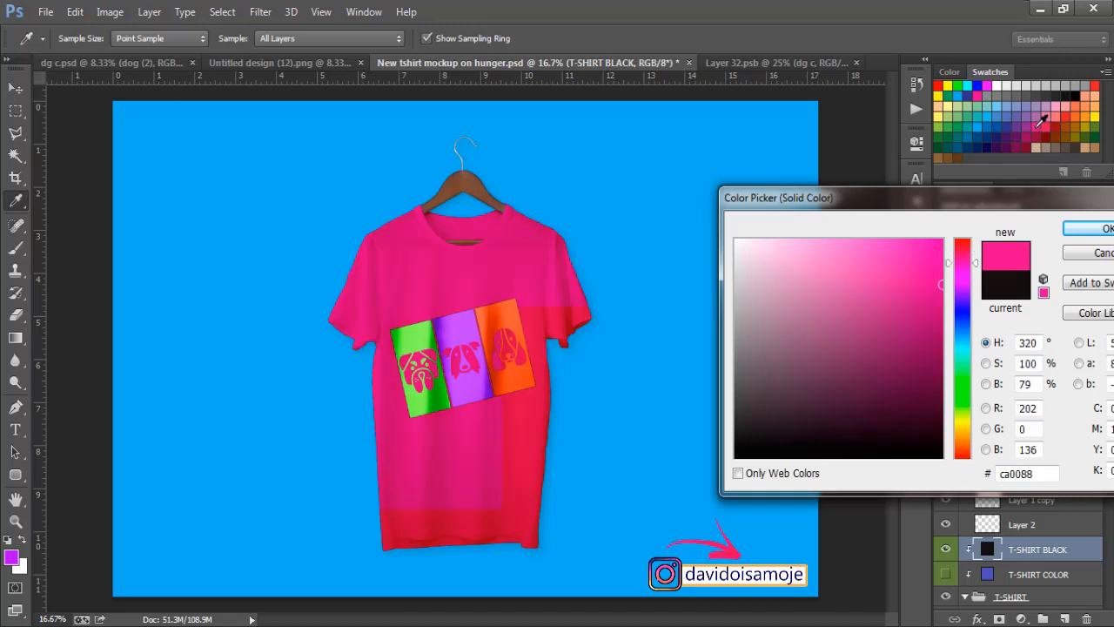
{"action": "left_click", "coordinate": [1074, 124]}
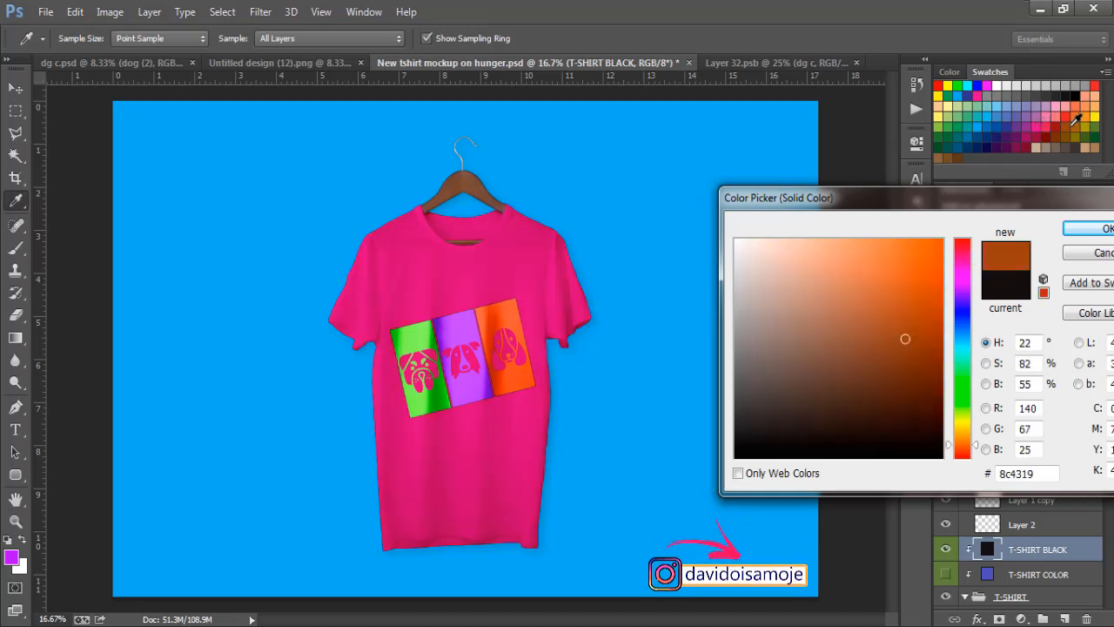
{"action": "left_click", "coordinate": [1063, 134]}
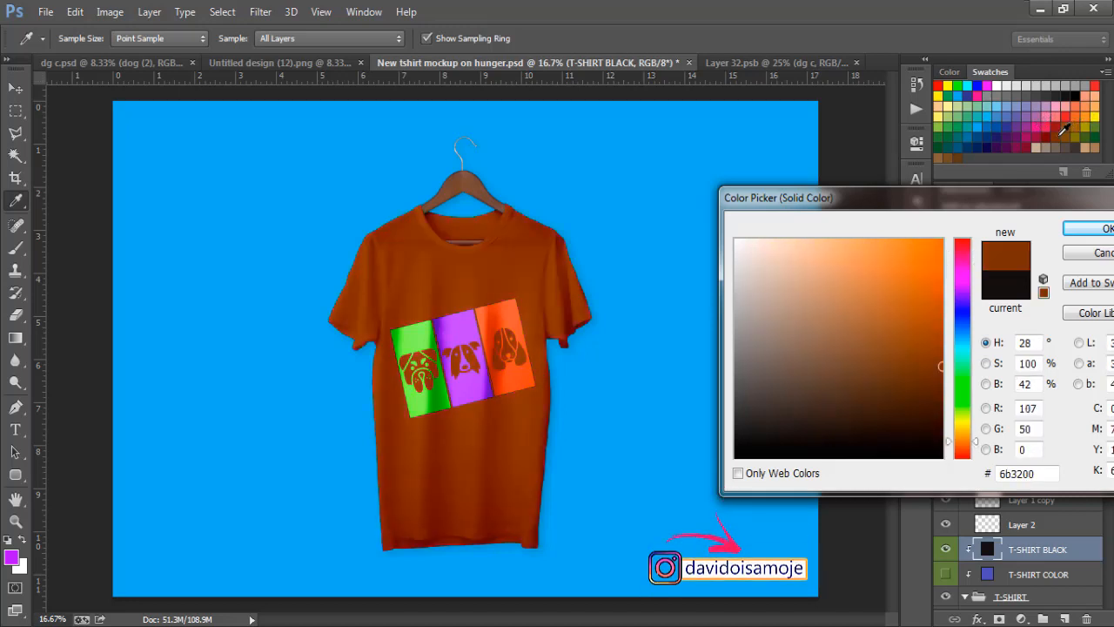
{"action": "left_click", "coordinate": [1025, 130]}
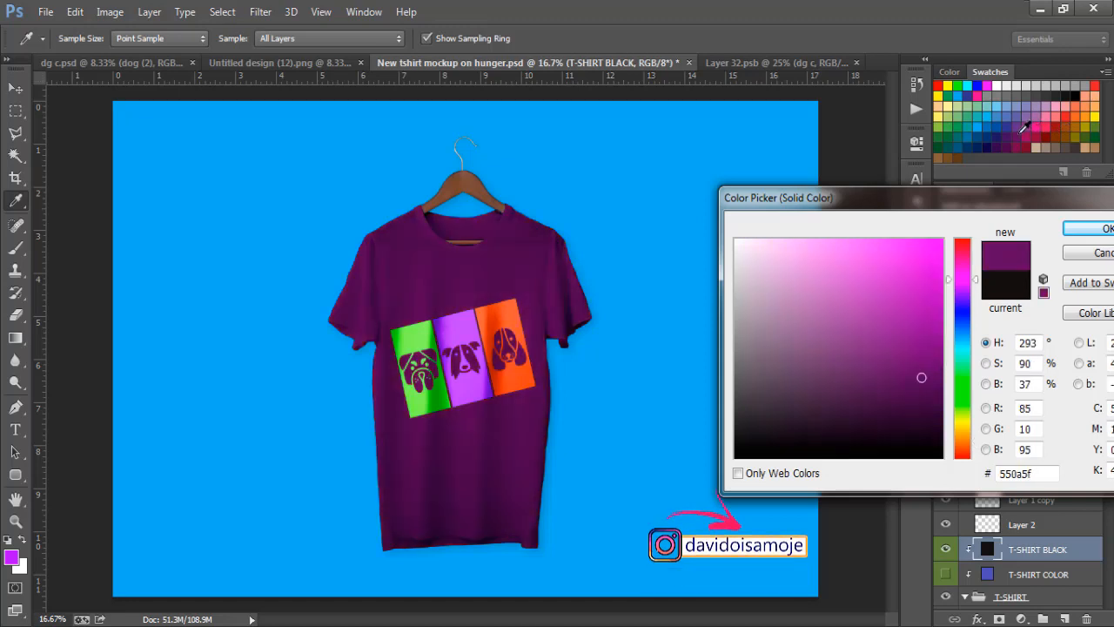
{"action": "left_click", "coordinate": [1006, 132]}
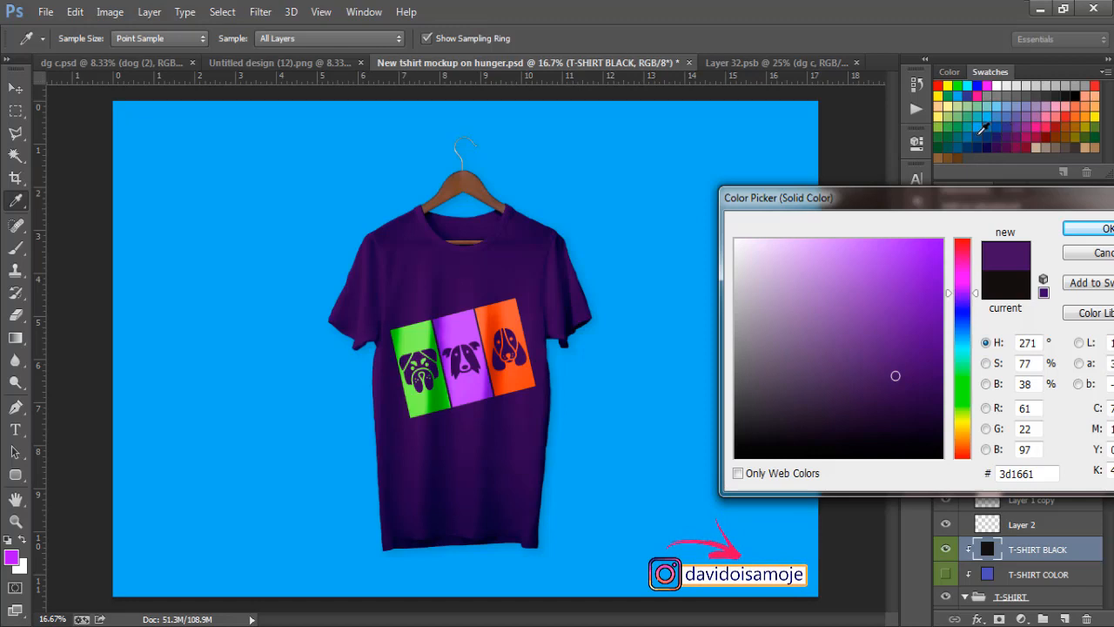
{"action": "left_click", "coordinate": [980, 130]}
{"action": "left_click", "coordinate": [968, 131]}
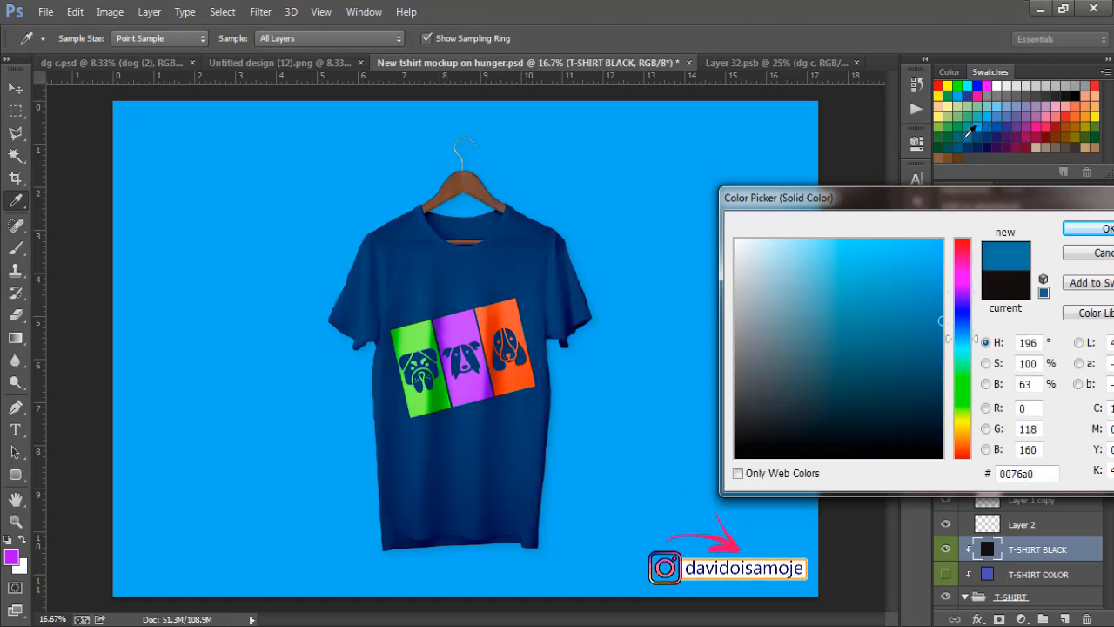
{"action": "left_click", "coordinate": [981, 132]}
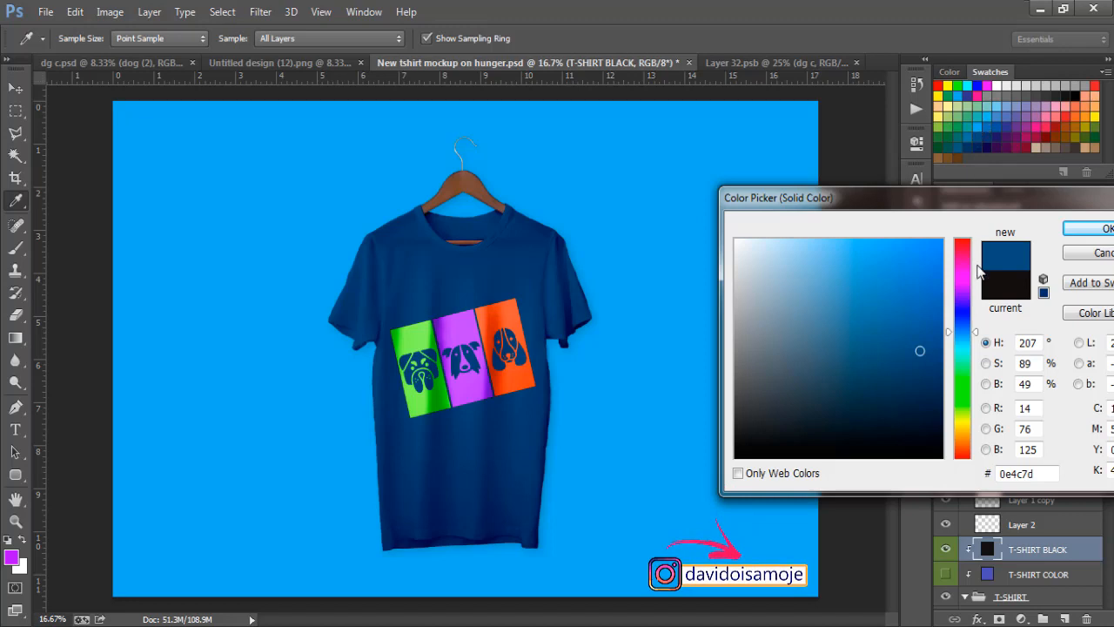
Step: Fine-tune the shirt colour to navy 124873 and confirm it
{"action": "left_click", "coordinate": [939, 382]}
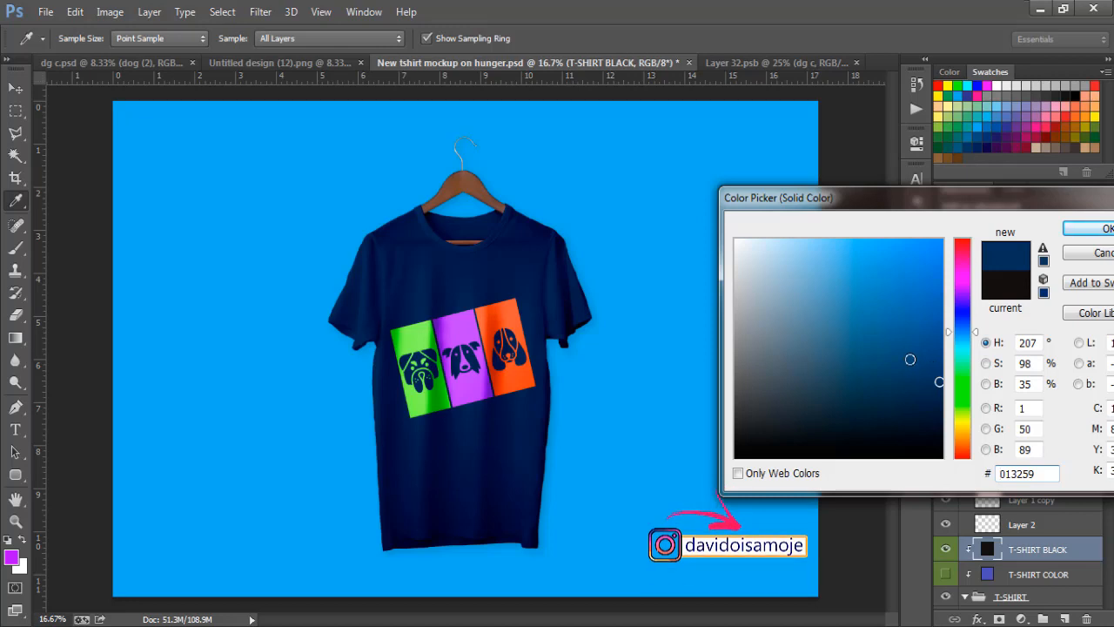
{"action": "left_click", "coordinate": [909, 360]}
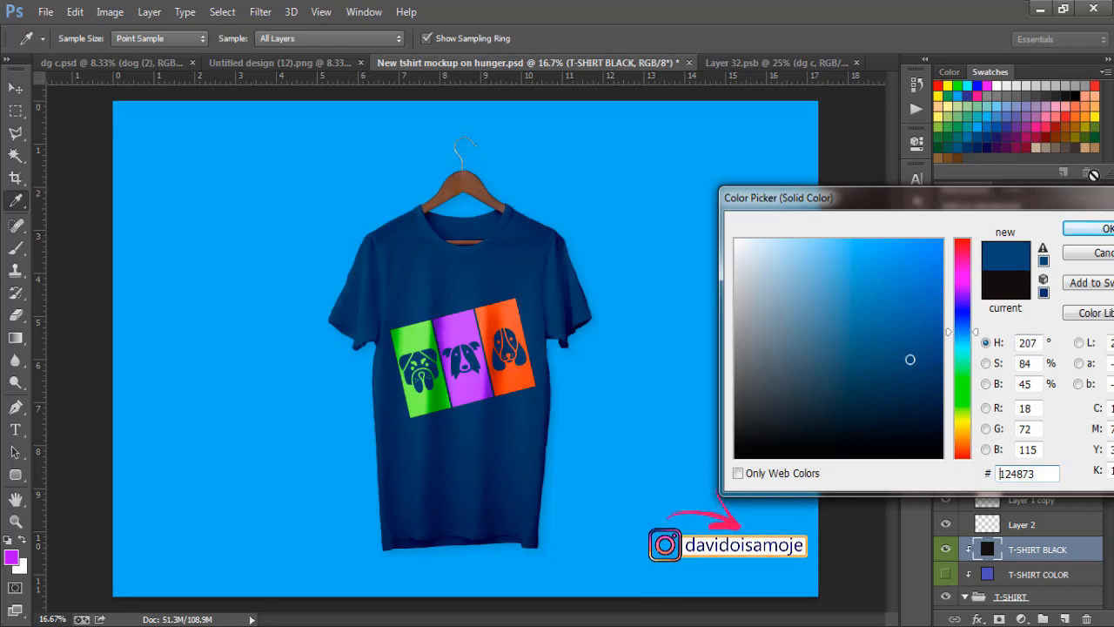
{"action": "left_click", "coordinate": [1091, 229]}
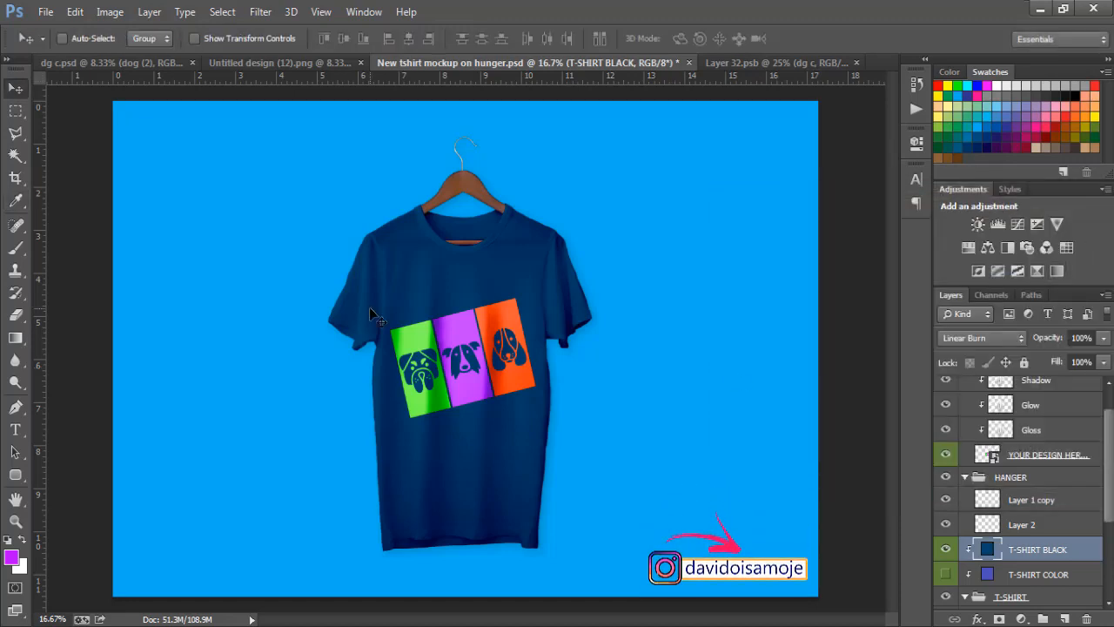
Step: Save the mockup as JPEG 'dgfull' in the Pictures library
{"action": "left_click", "coordinate": [45, 12]}
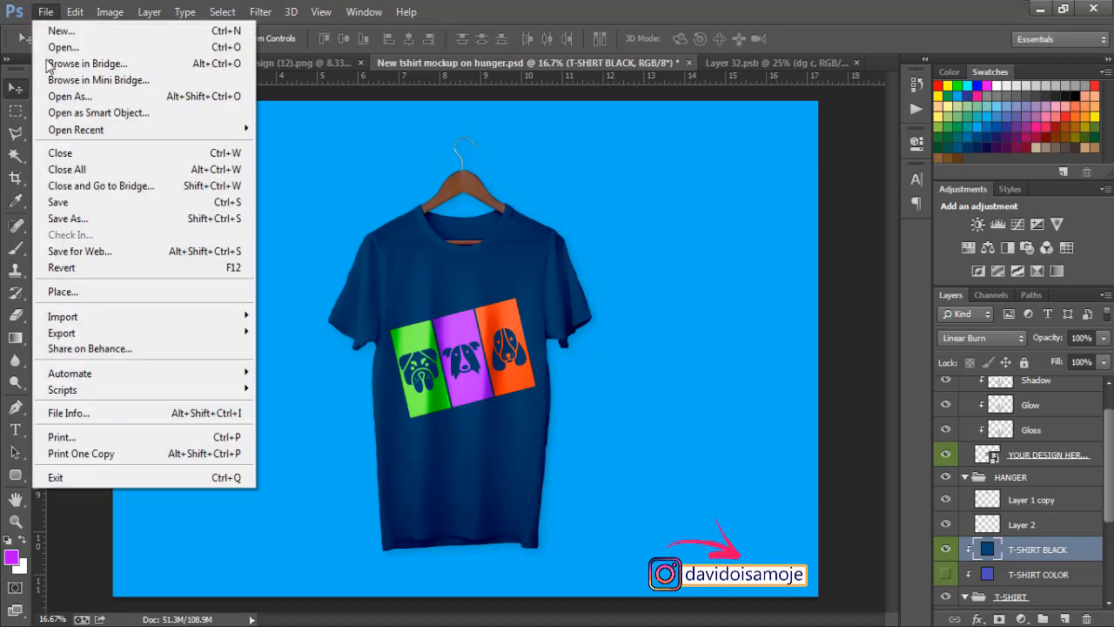
{"action": "left_click", "coordinate": [59, 219]}
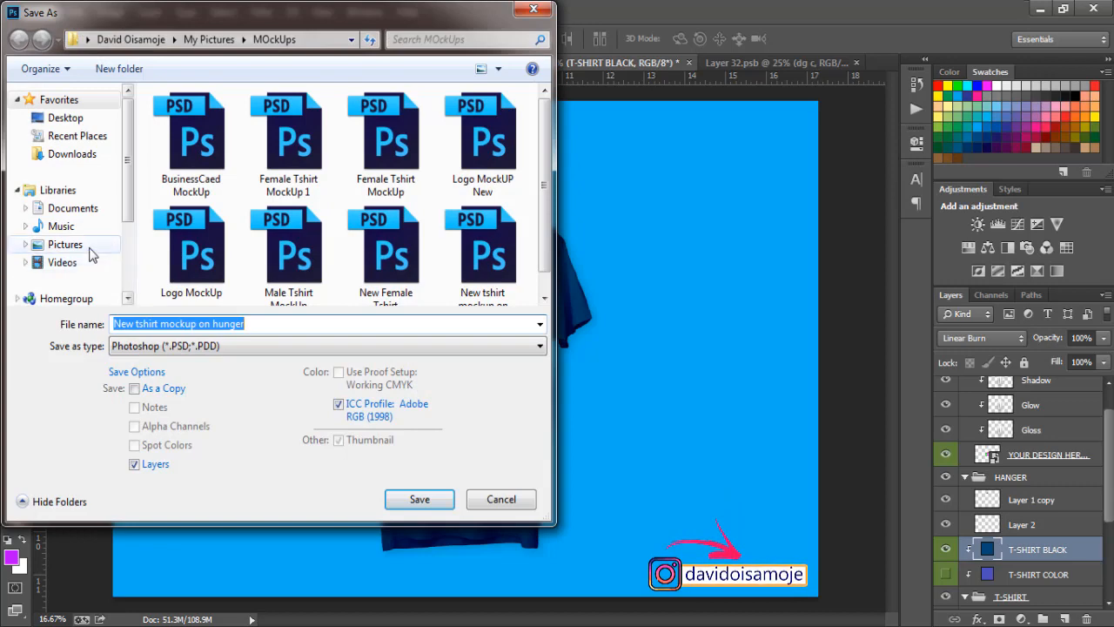
{"action": "left_click", "coordinate": [91, 246]}
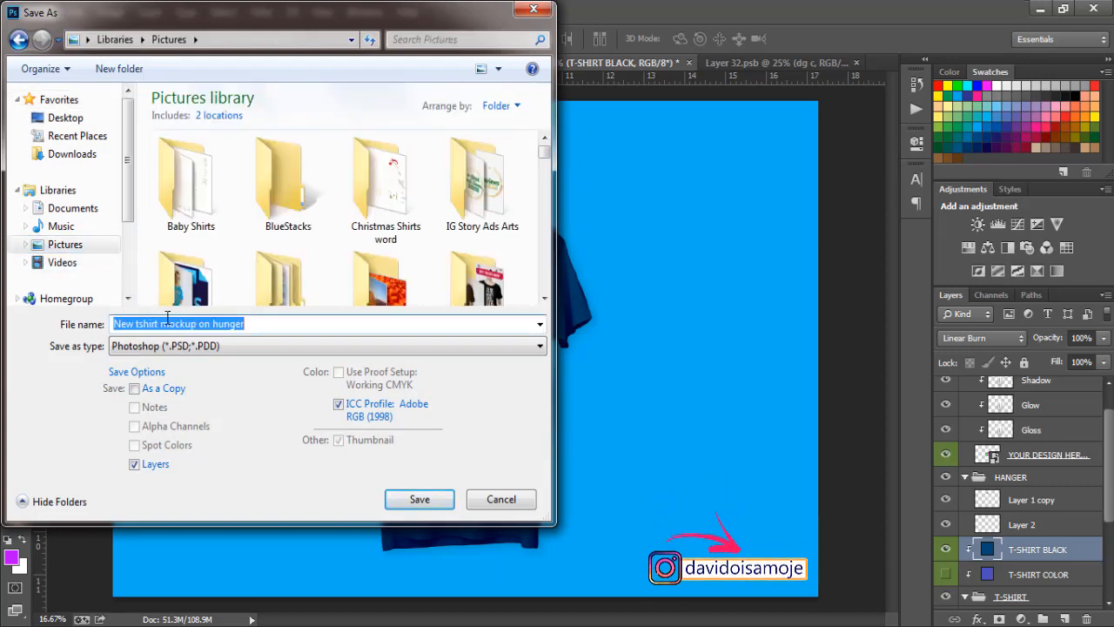
{"action": "type", "text": "dg"}
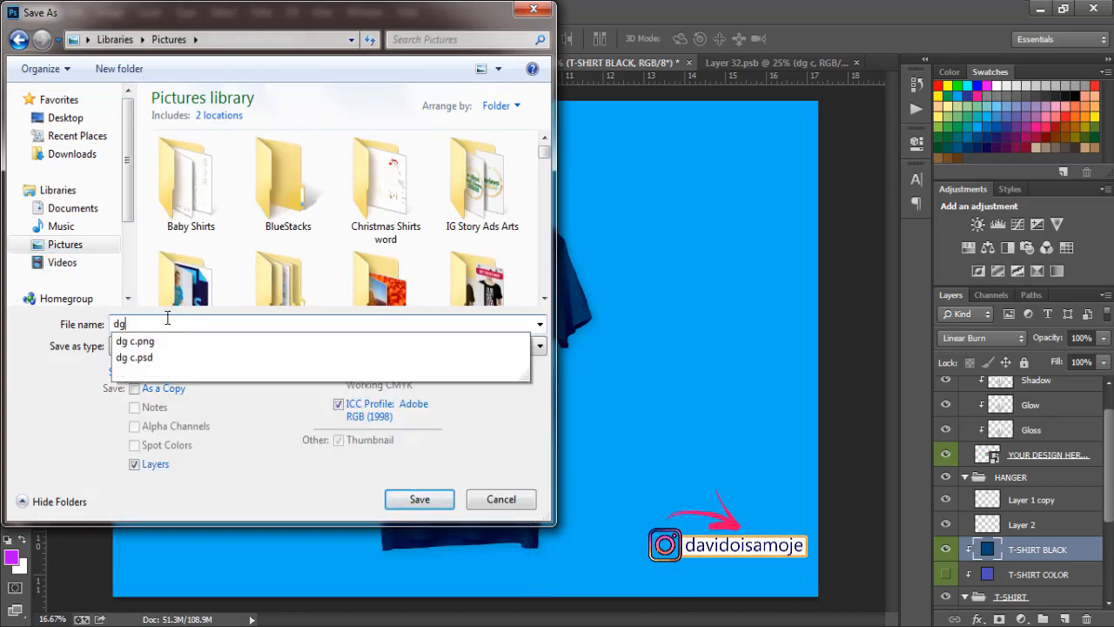
{"action": "type", "text": "full"}
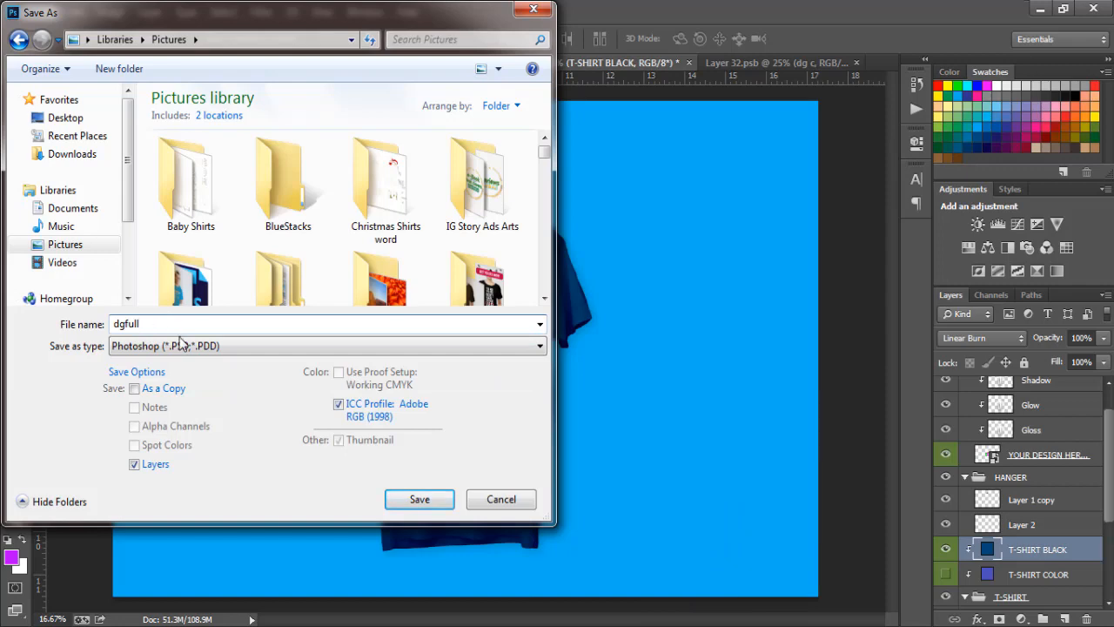
{"action": "left_click", "coordinate": [183, 347]}
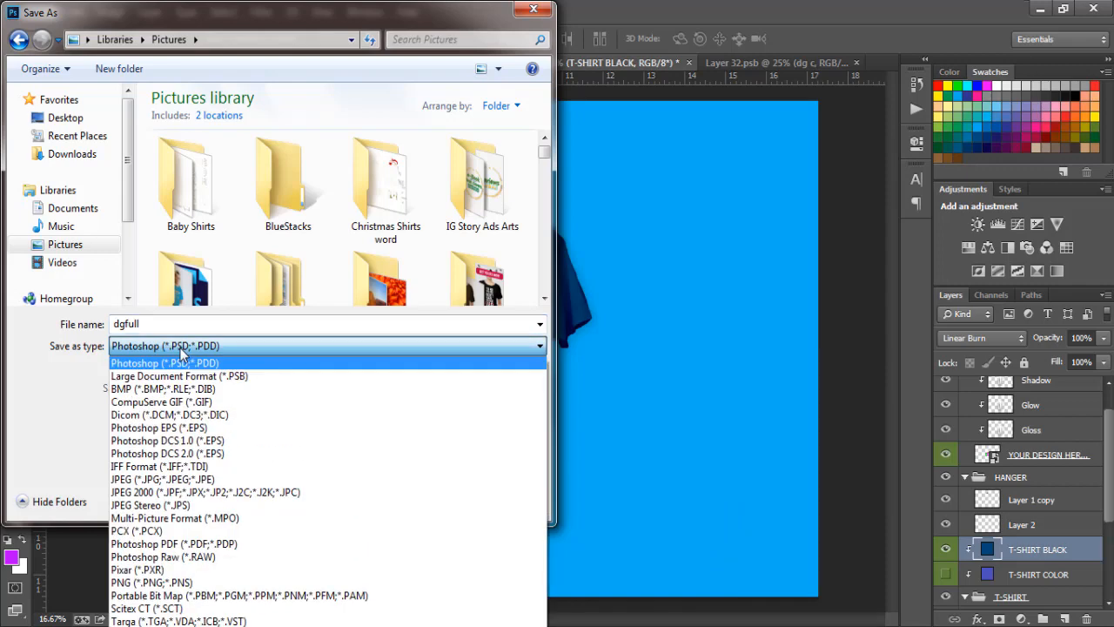
{"action": "left_click", "coordinate": [154, 480]}
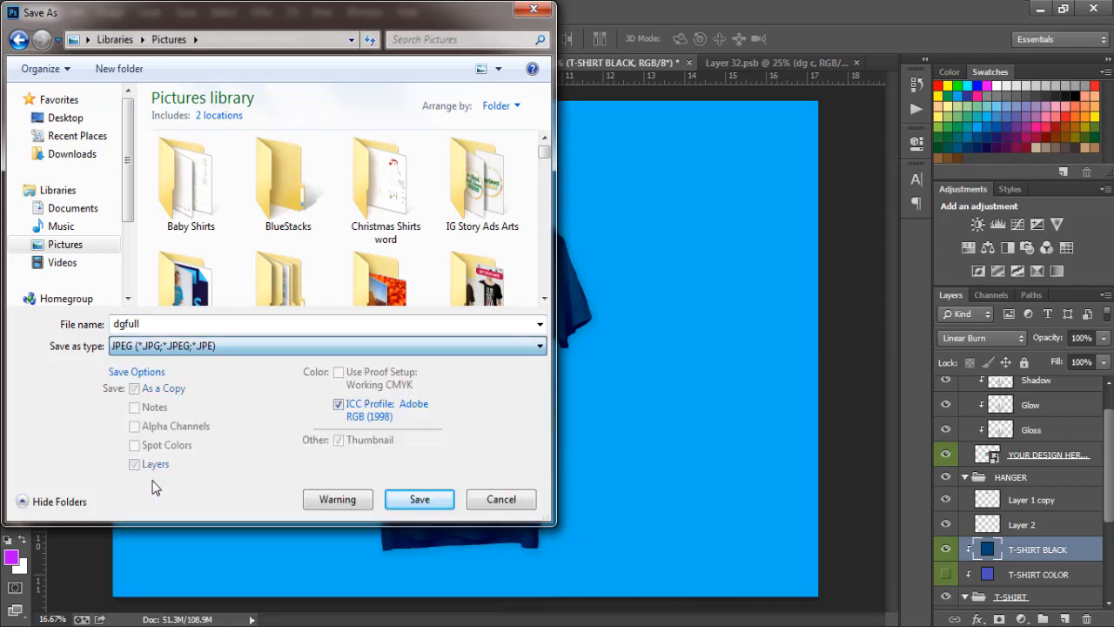
{"action": "left_click", "coordinate": [396, 510]}
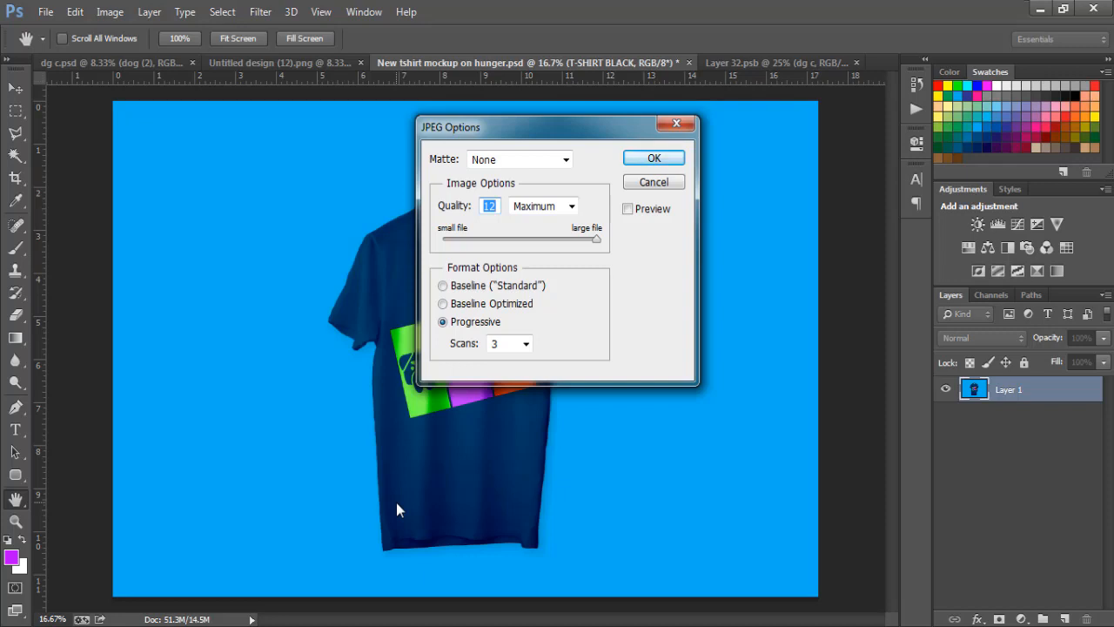
Step: Accept JPEG quality 12 Maximum to finish saving dgfull
{"action": "key", "text": "Return"}
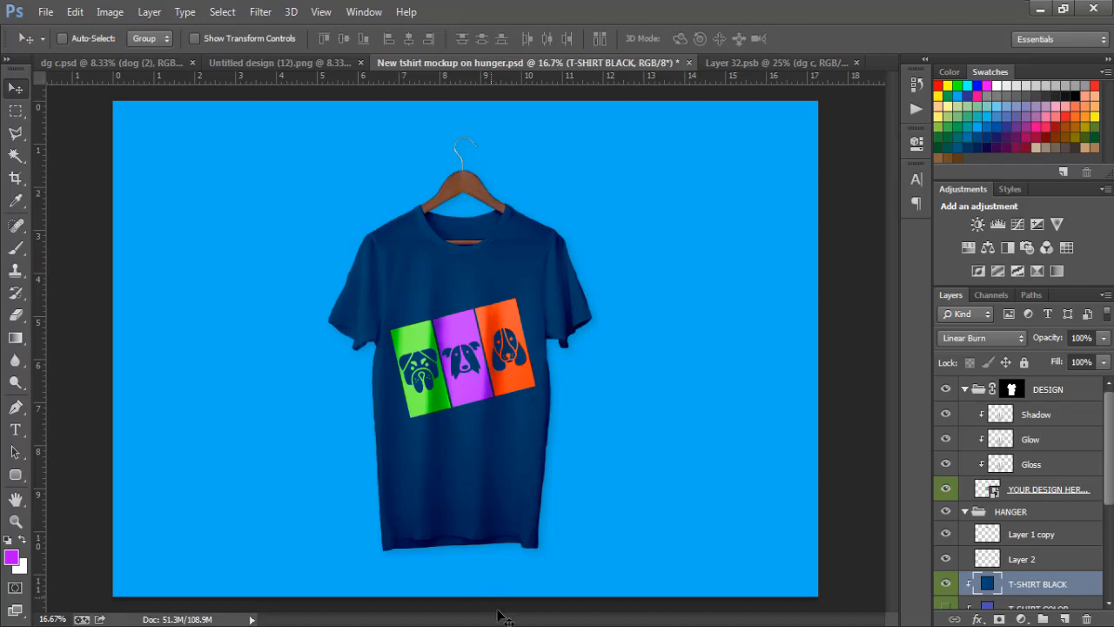
Step: Close the Windows colour-scheme performance prompt
{"action": "left_click", "coordinate": [747, 140]}
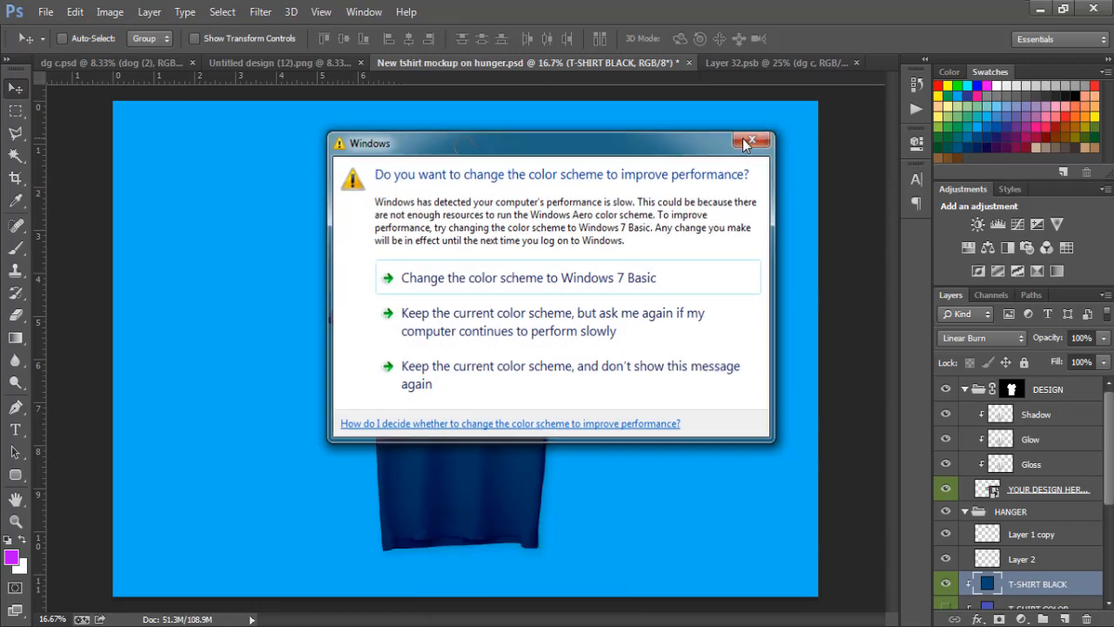